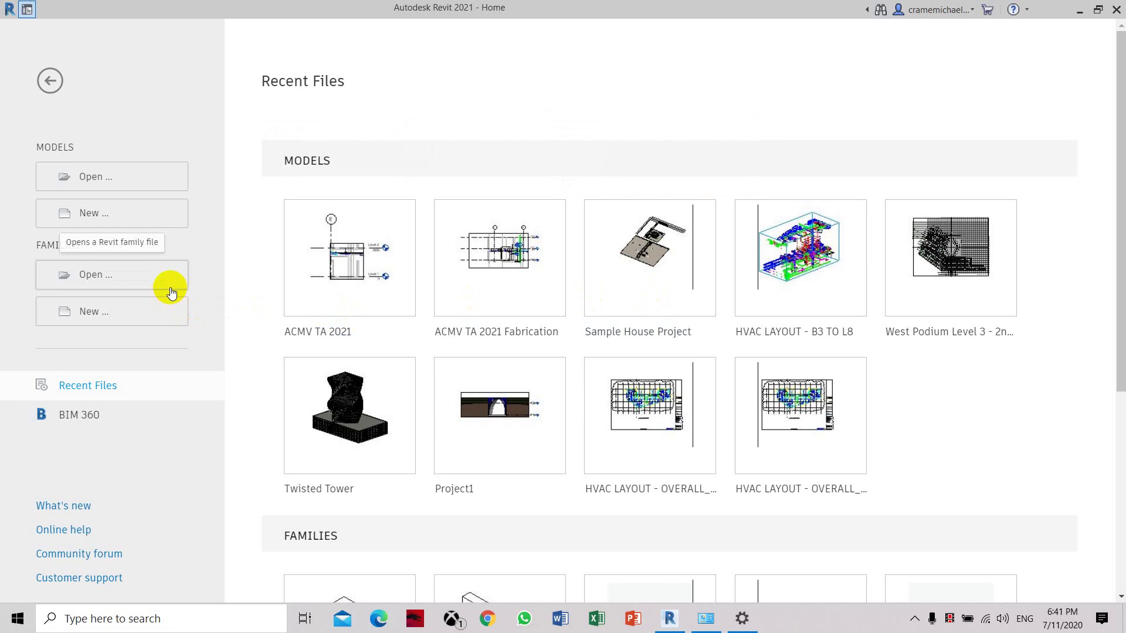
# Step: Open 'Return Diffuser with Plenum - Linear Slot - Hosted' from Documents > ACMV REVIT FAMILY > SLOT DIFFUSSERS
pyautogui.click(170, 293)
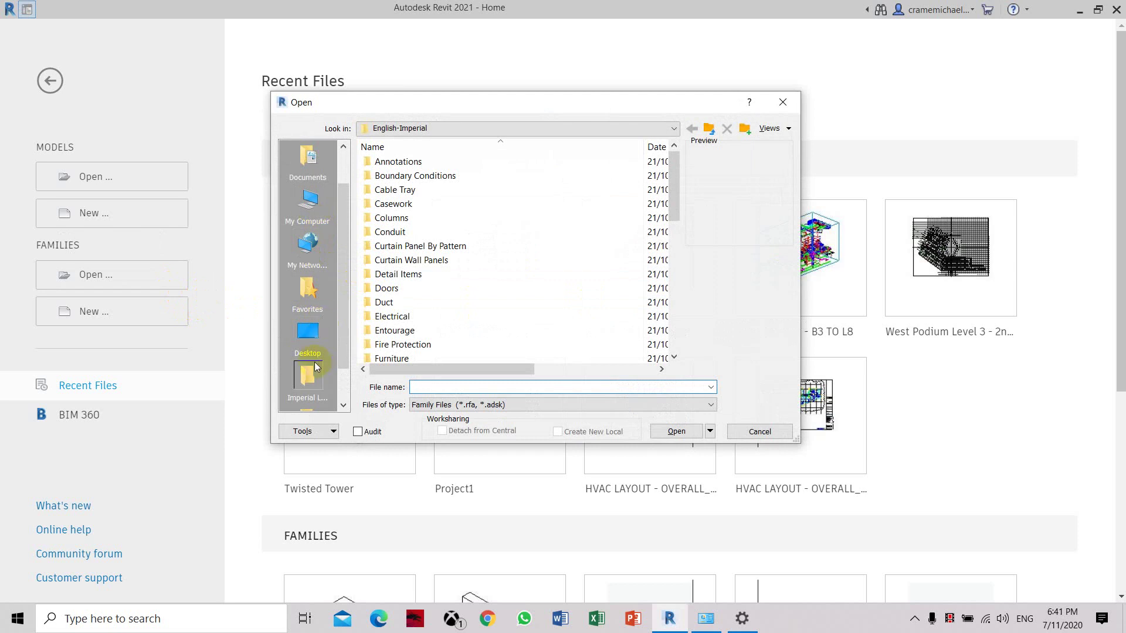
pyautogui.scroll(-8, 486, 314)
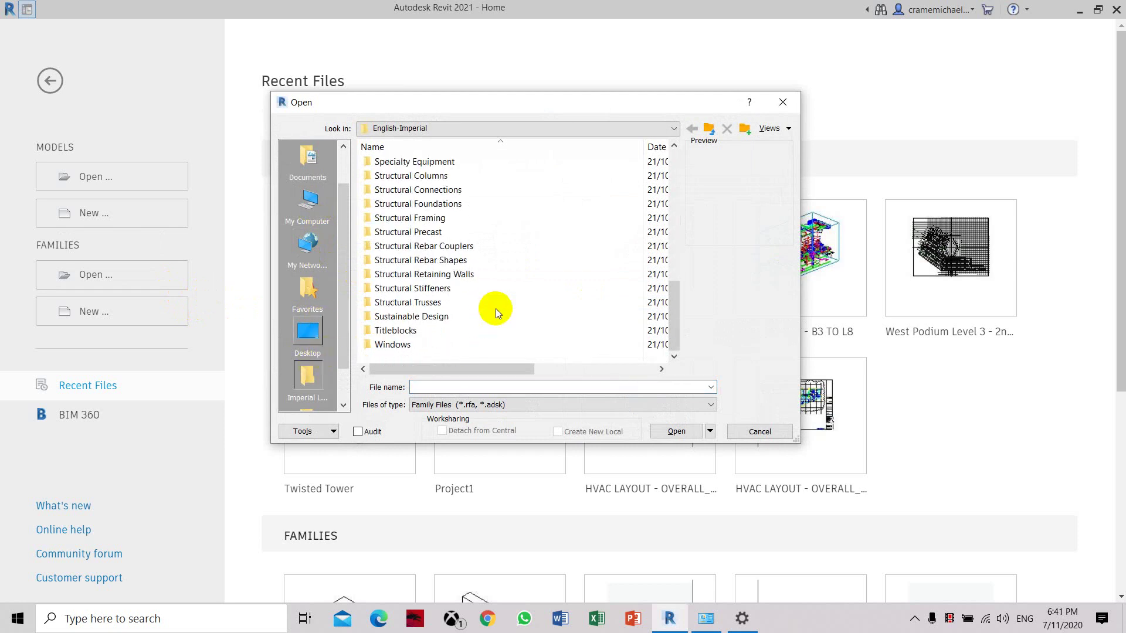
pyautogui.click(305, 345)
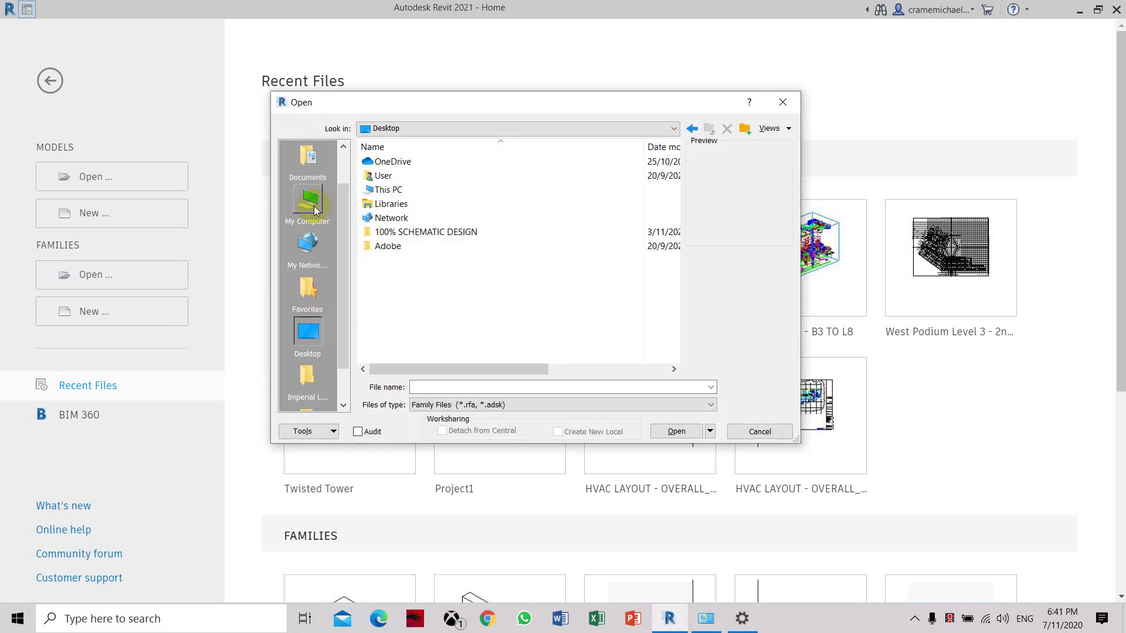
pyautogui.click(307, 158)
pyautogui.click(430, 165)
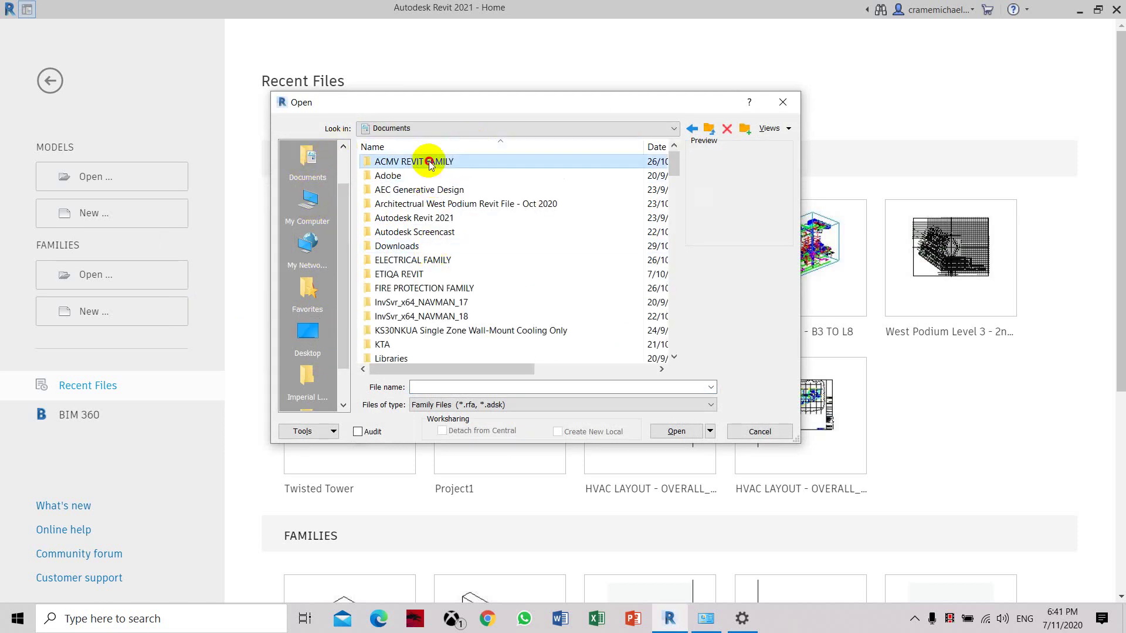
pyautogui.doubleClick(429, 165)
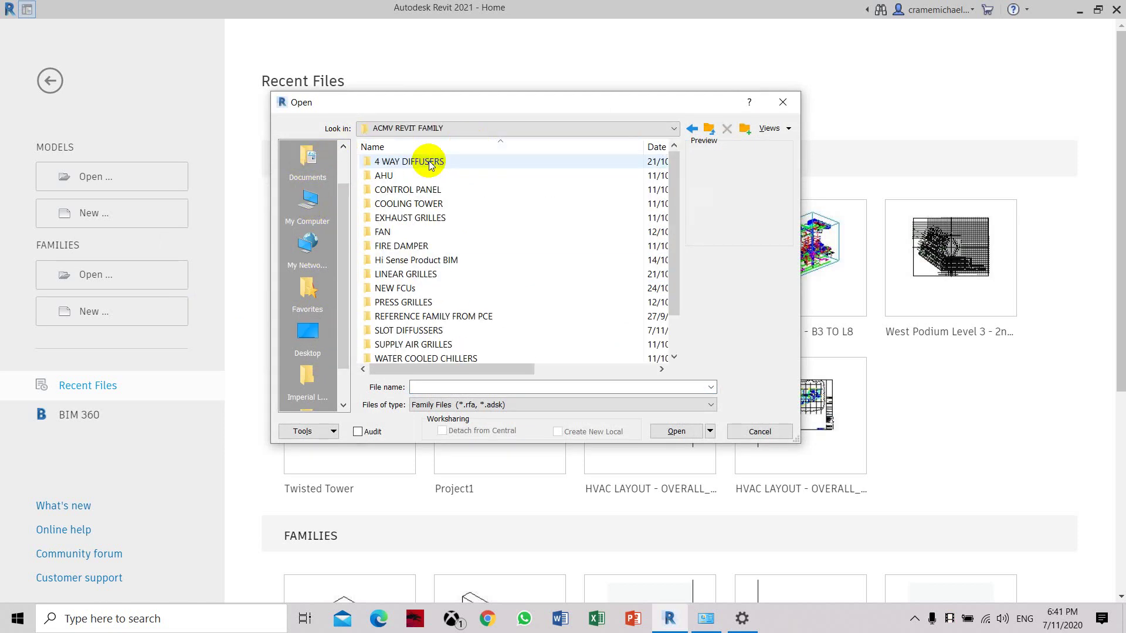
pyautogui.doubleClick(433, 330)
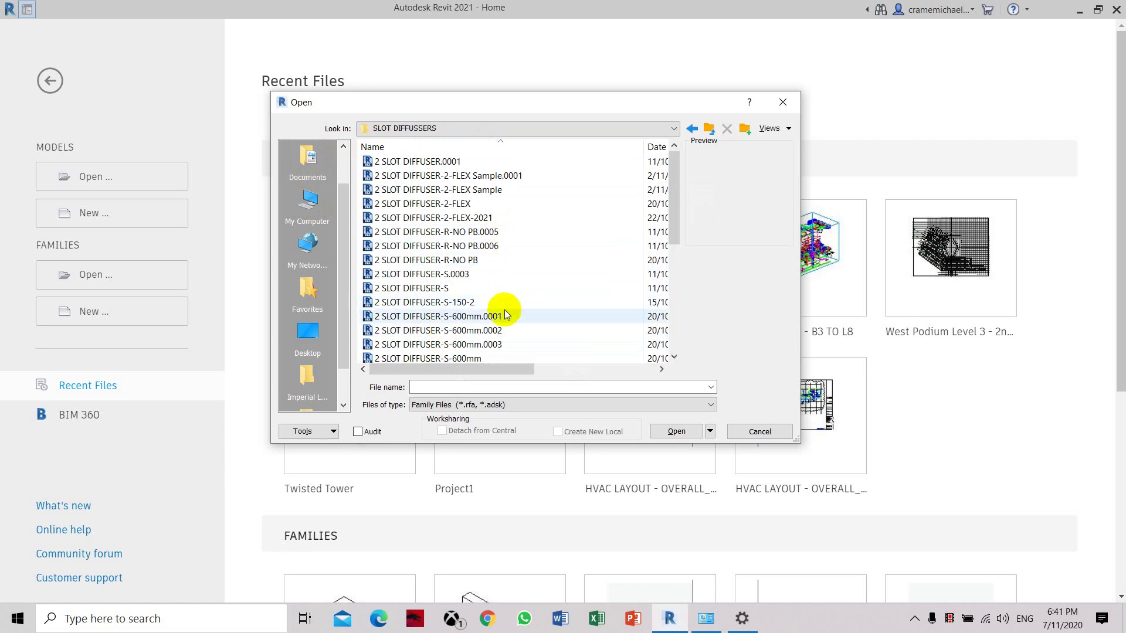
pyautogui.scroll(-3, 506, 317)
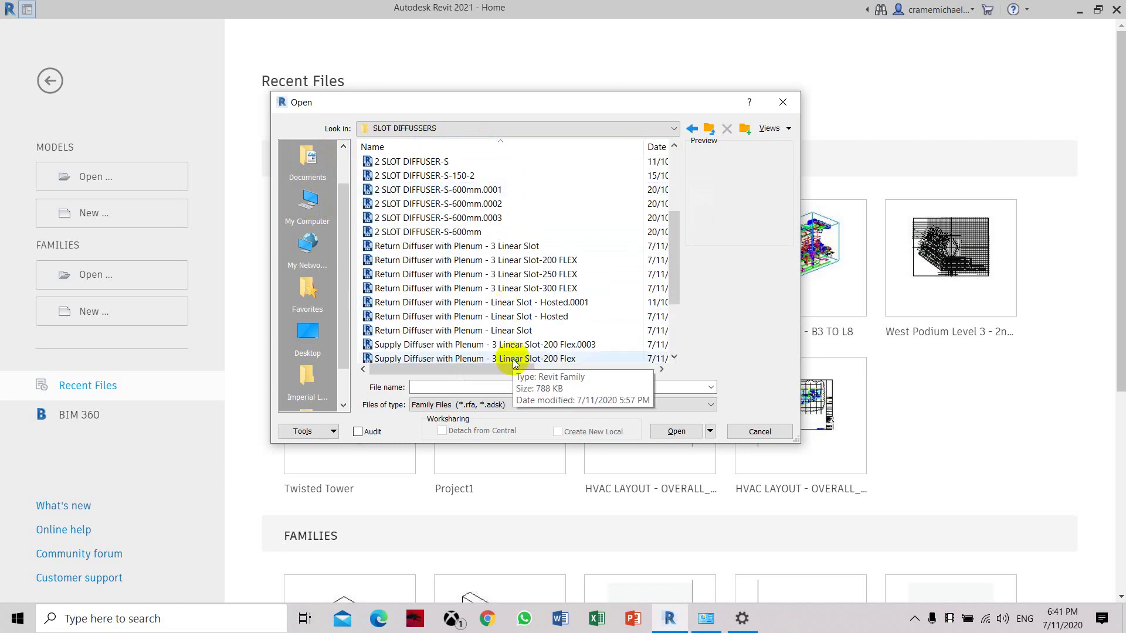
pyautogui.click(525, 318)
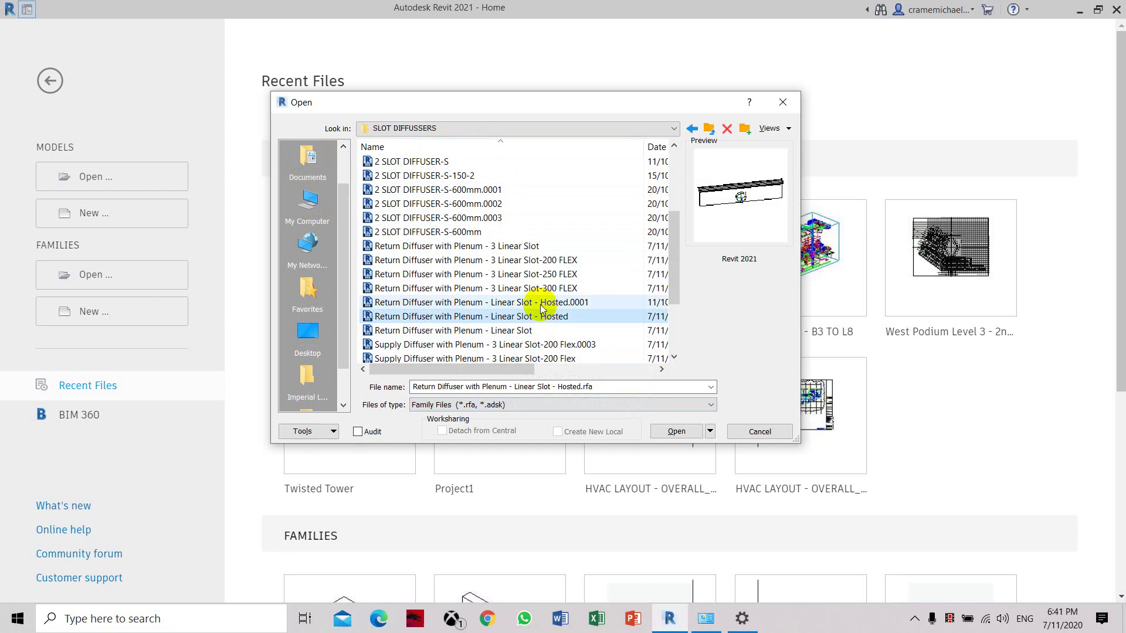
pyautogui.click(674, 432)
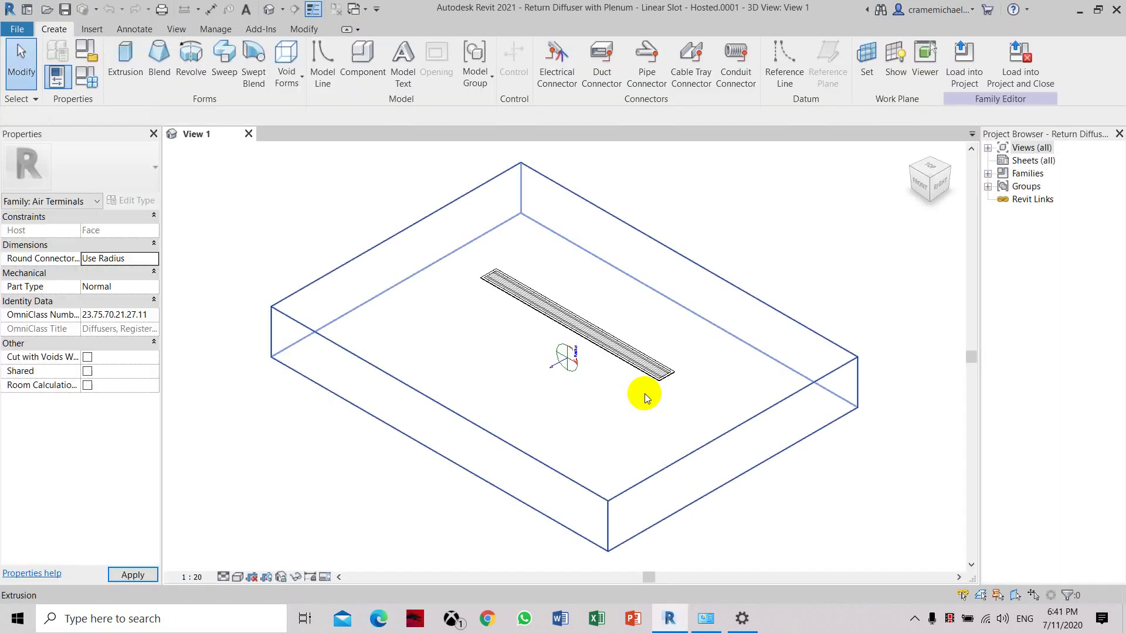
# Step: Zoom out and orbit 3D View 1 to a tilted overhead view of the diffuser on its slab
pyautogui.scroll(-4, 518, 364)
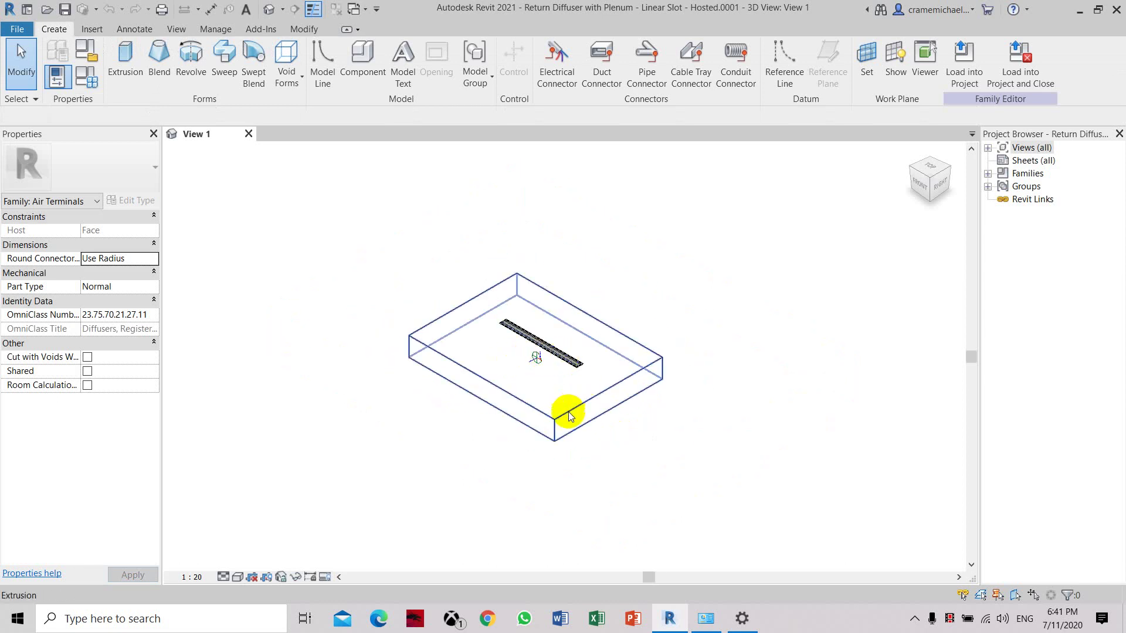
pyautogui.moveTo(940, 197)
pyautogui.mouseDown()
pyautogui.moveTo(928, 241)
pyautogui.moveTo(938, 126)
pyautogui.mouseUp()
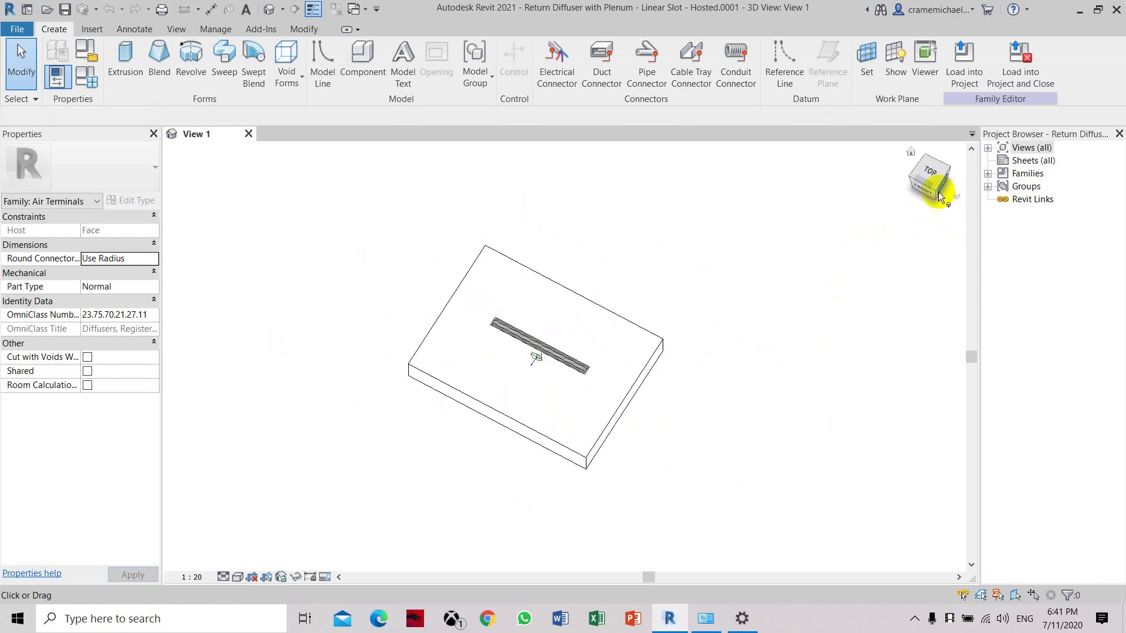
pyautogui.click(88, 50)
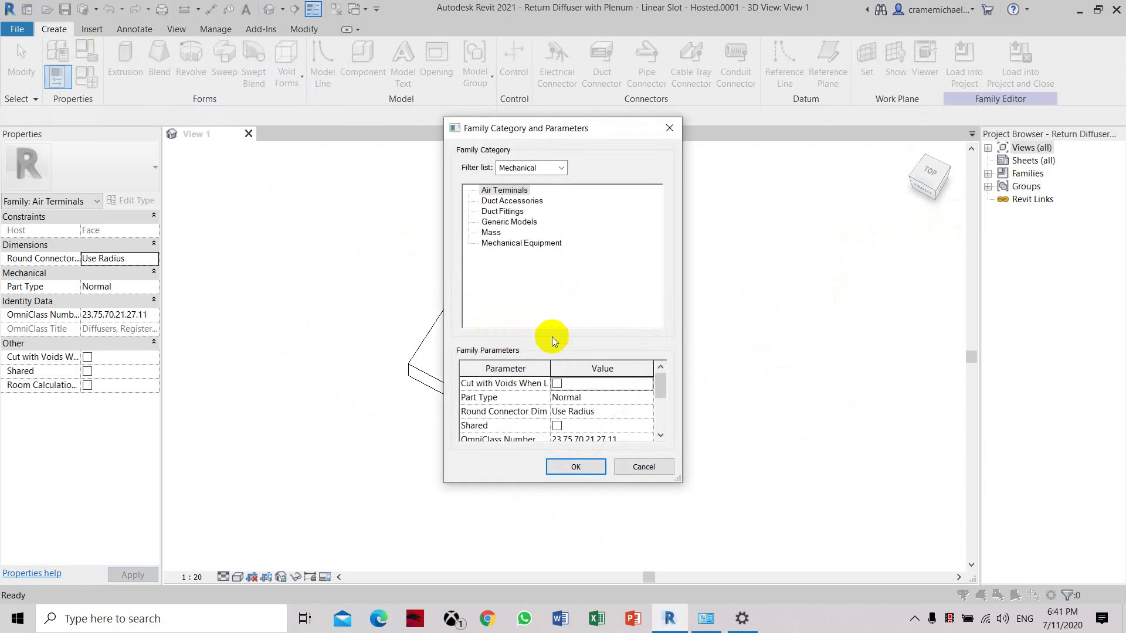
pyautogui.moveTo(659, 387)
pyautogui.mouseDown()
pyautogui.moveTo(660, 431)
pyautogui.moveTo(668, 388)
pyautogui.mouseUp()
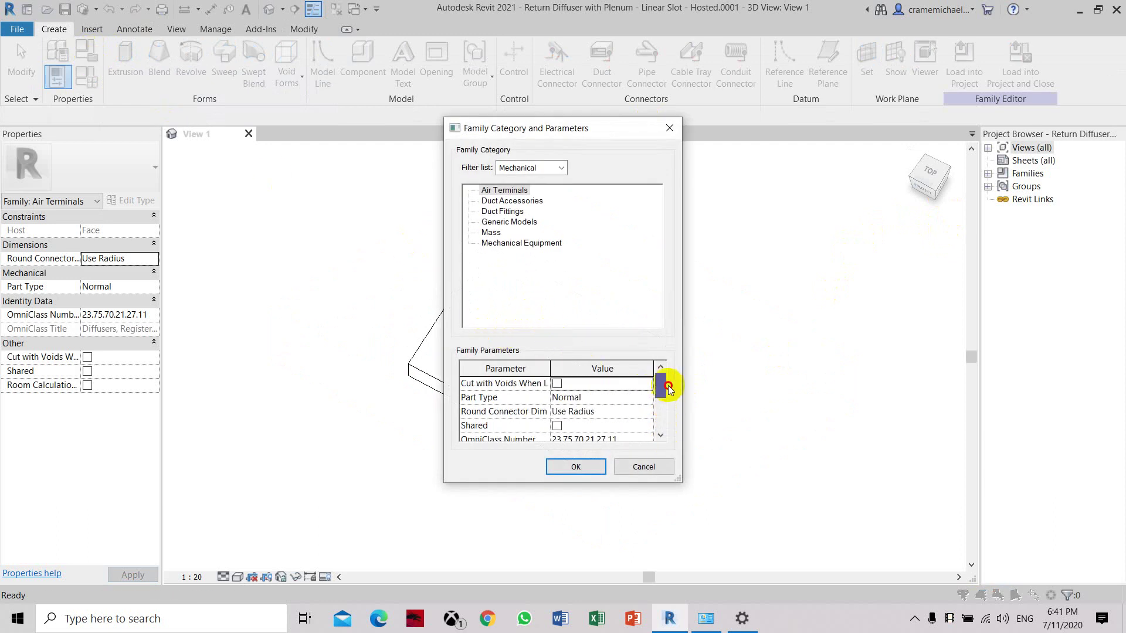
pyautogui.click(576, 467)
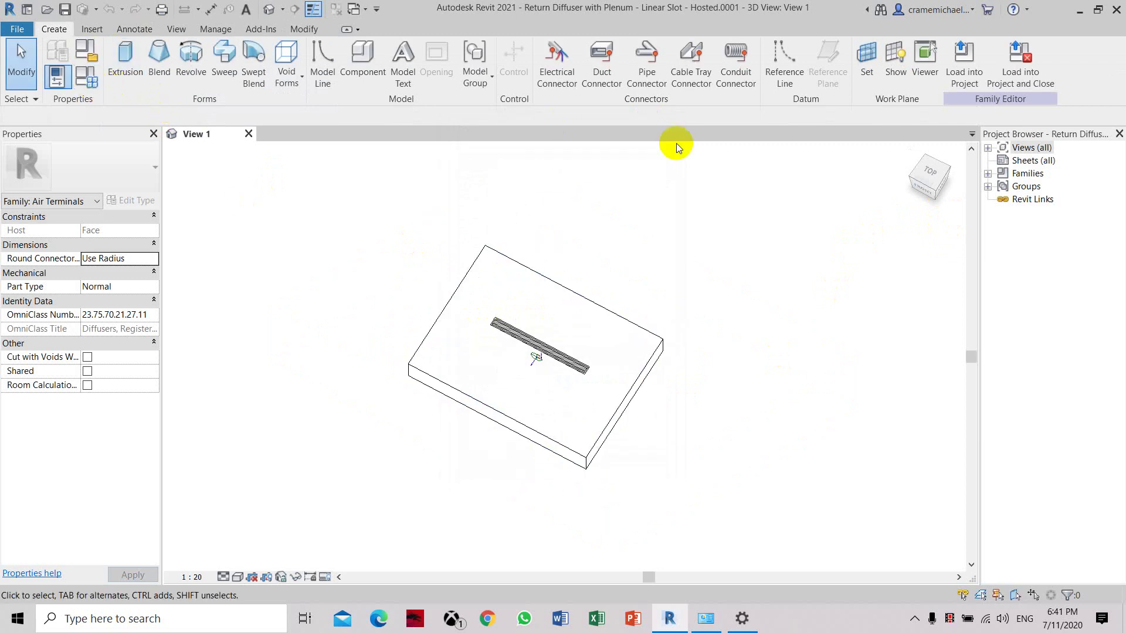
# Step: Switch to a front-right isometric view, zoom in and select the large plenum box extrusion
pyautogui.click(936, 157)
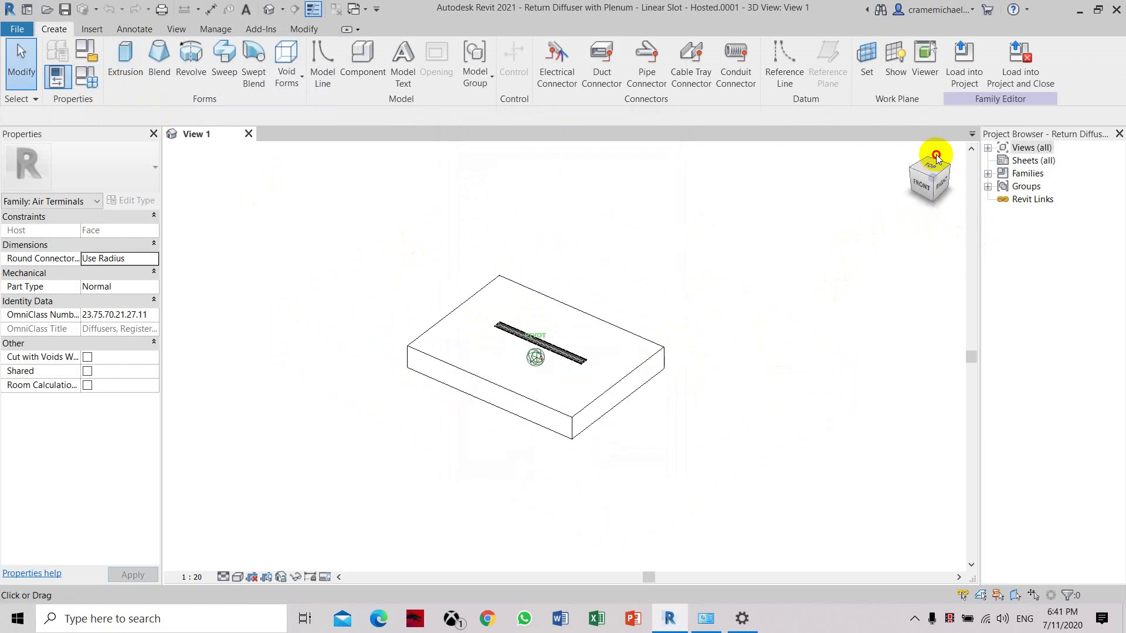
pyautogui.scroll(3, 552, 390)
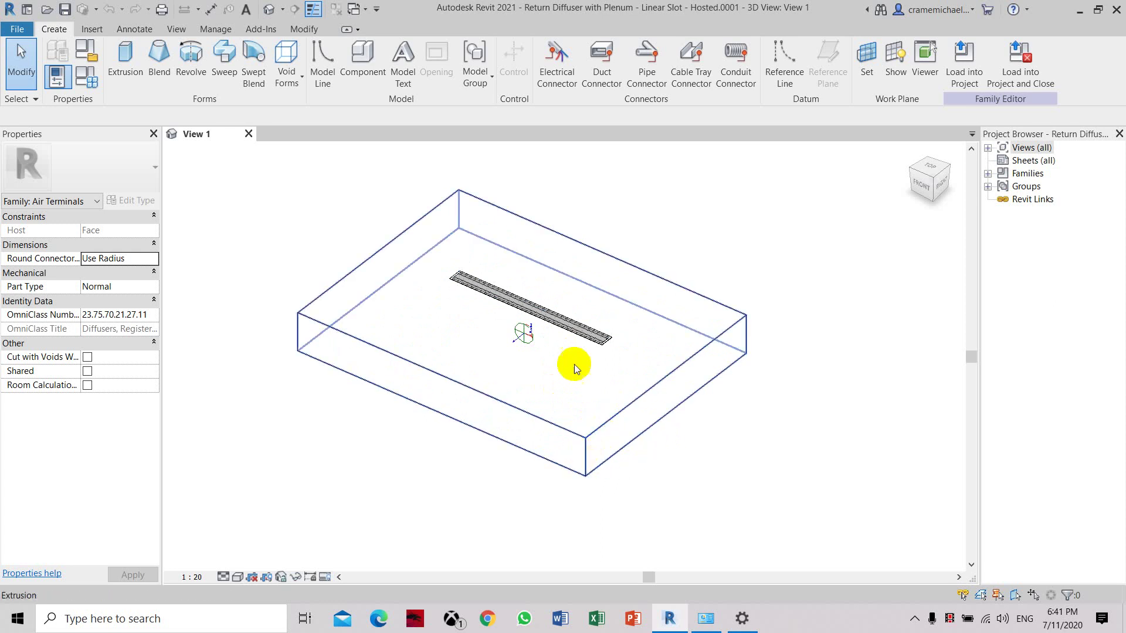
pyautogui.click(588, 448)
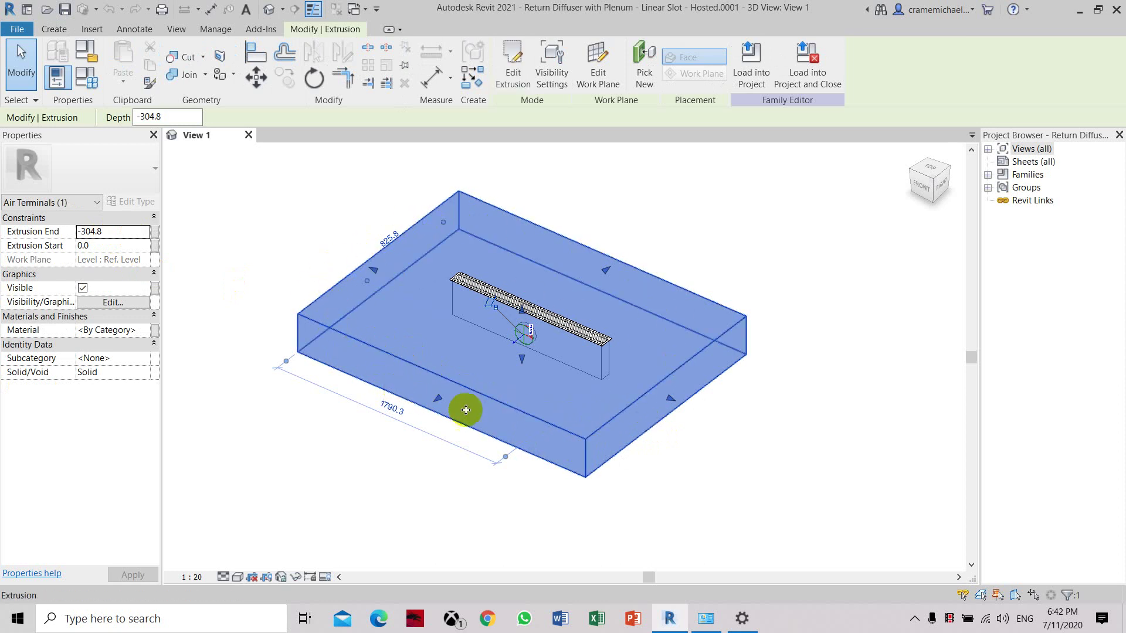
# Step: Set the plenum box's Extrusion End to 0 and remove the unsatisfied constraints
pyautogui.click(122, 233)
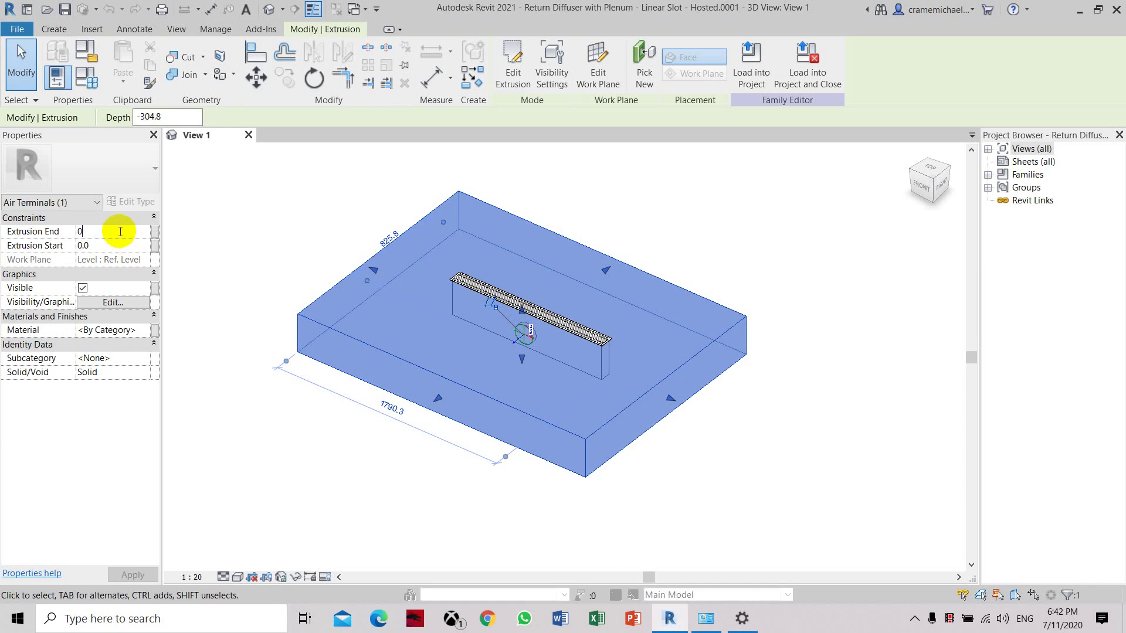
pyautogui.write('0')
pyautogui.click(134, 575)
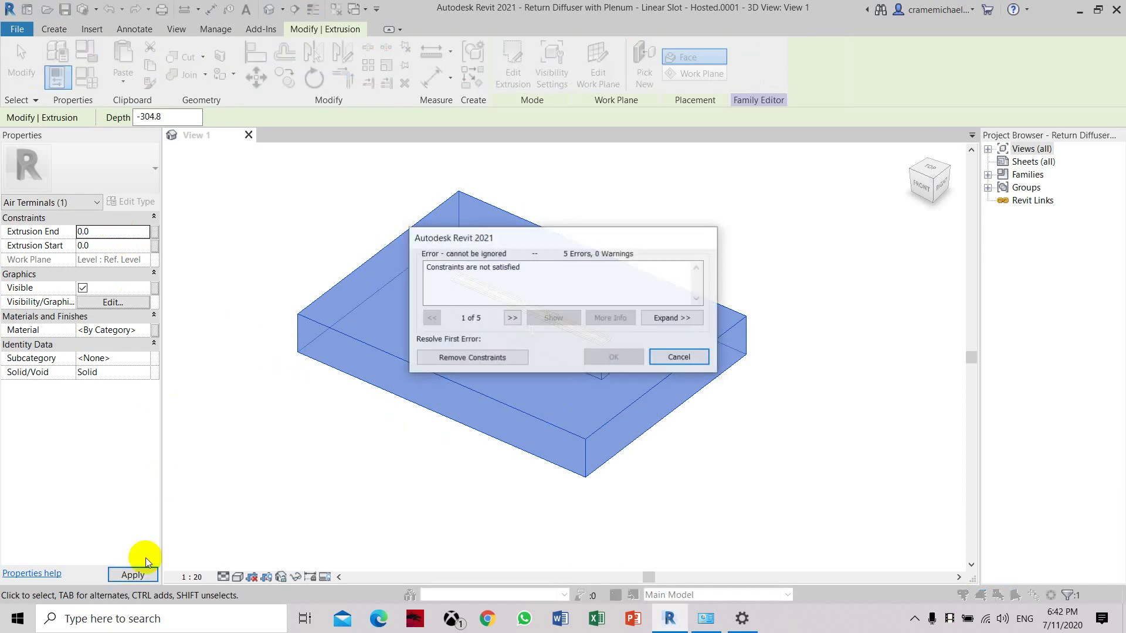
pyautogui.click(476, 359)
pyautogui.click(476, 356)
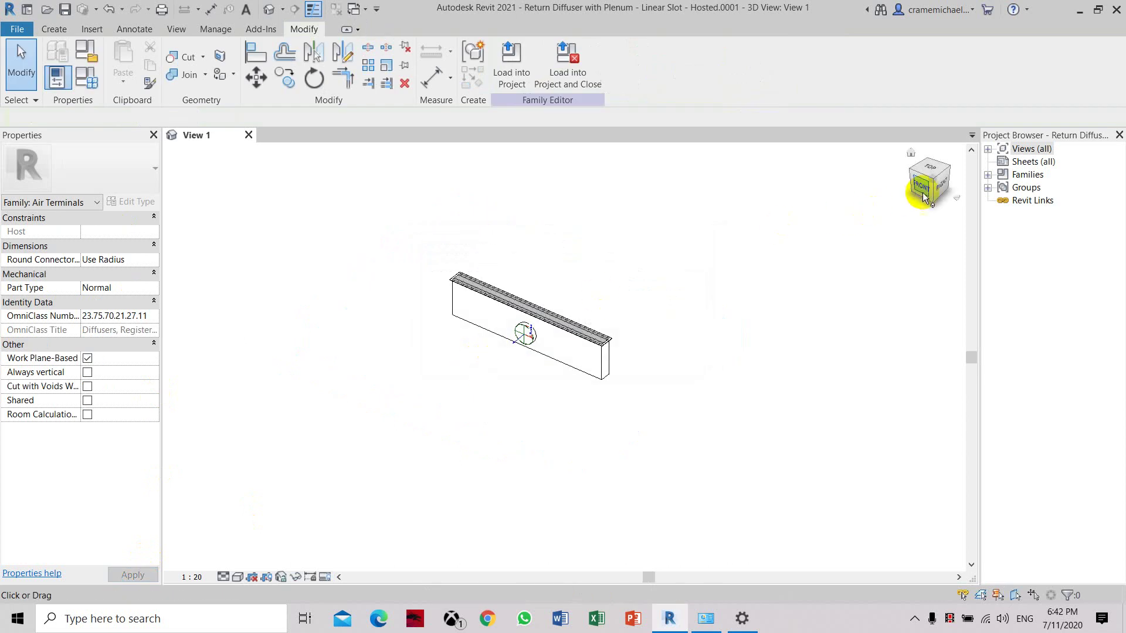
# Step: Open the Ref. Level floor plan from Views (all) > Floor Plans and expand Elevations
pyautogui.moveTo(925, 195); pyautogui.dragTo(787, 419)
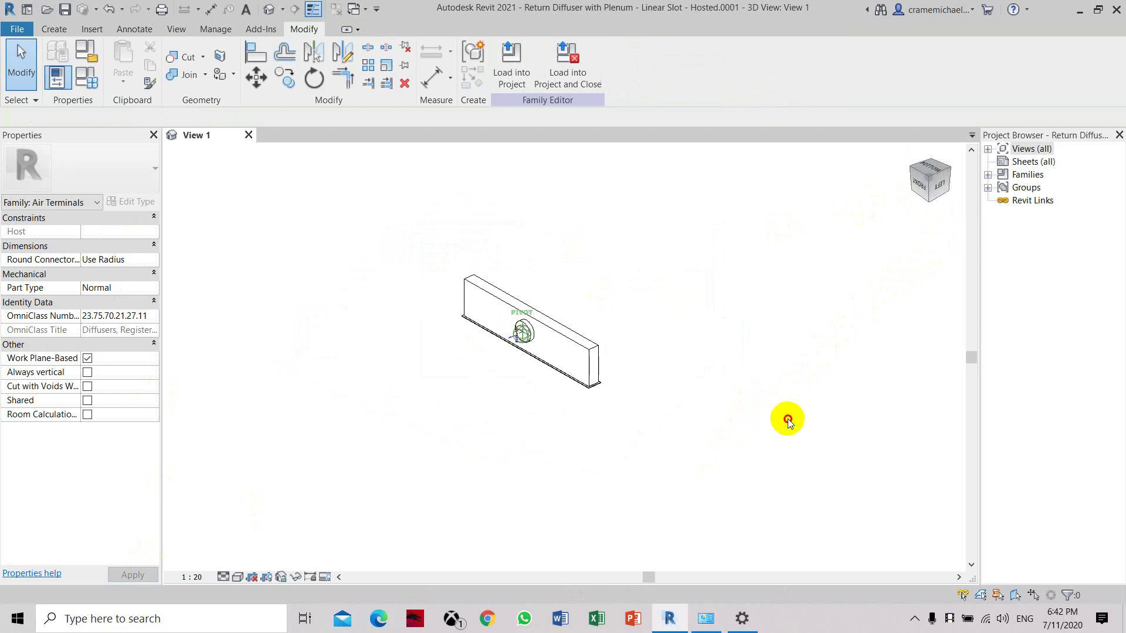
pyautogui.doubleClick(1001, 151)
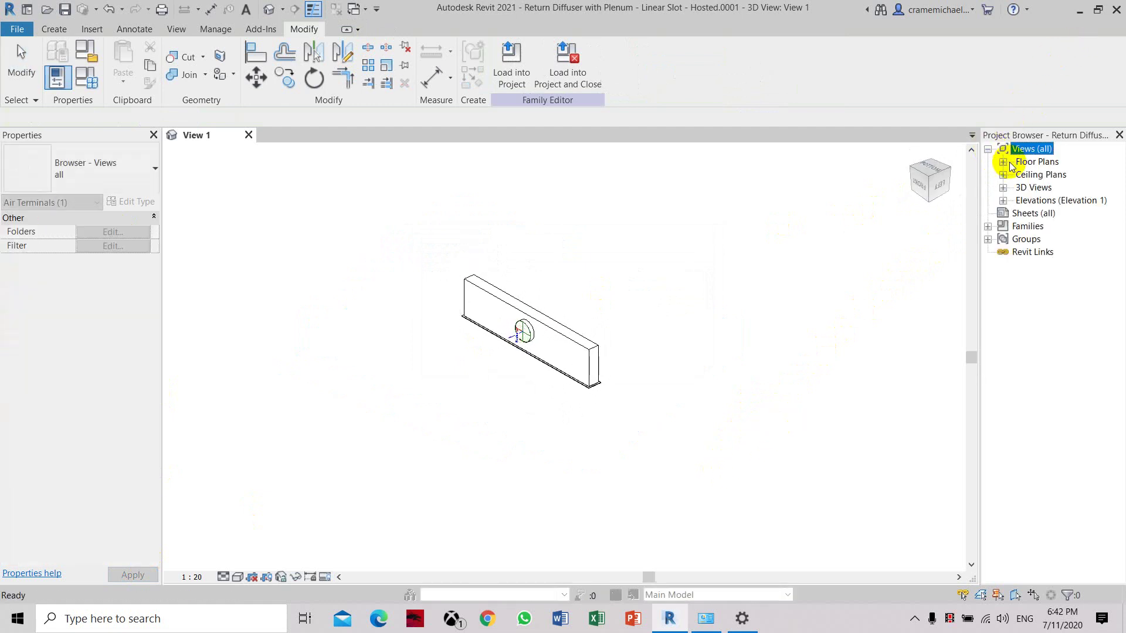
pyautogui.click(1003, 163)
pyautogui.doubleClick(1050, 175)
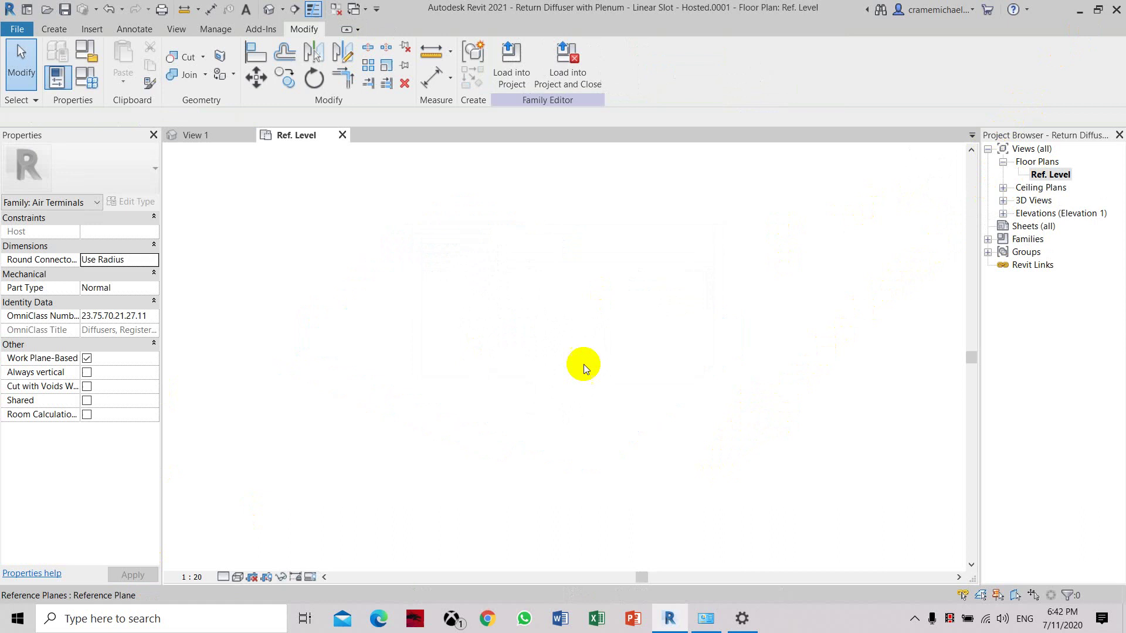
pyautogui.scroll(5, 586, 417)
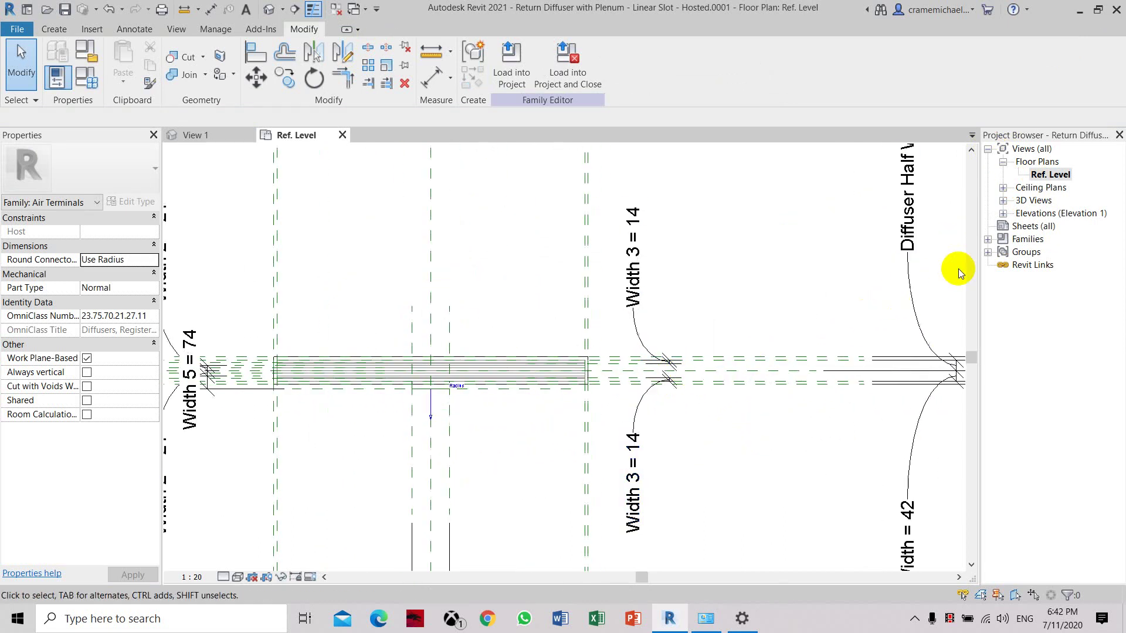
pyautogui.click(1003, 213)
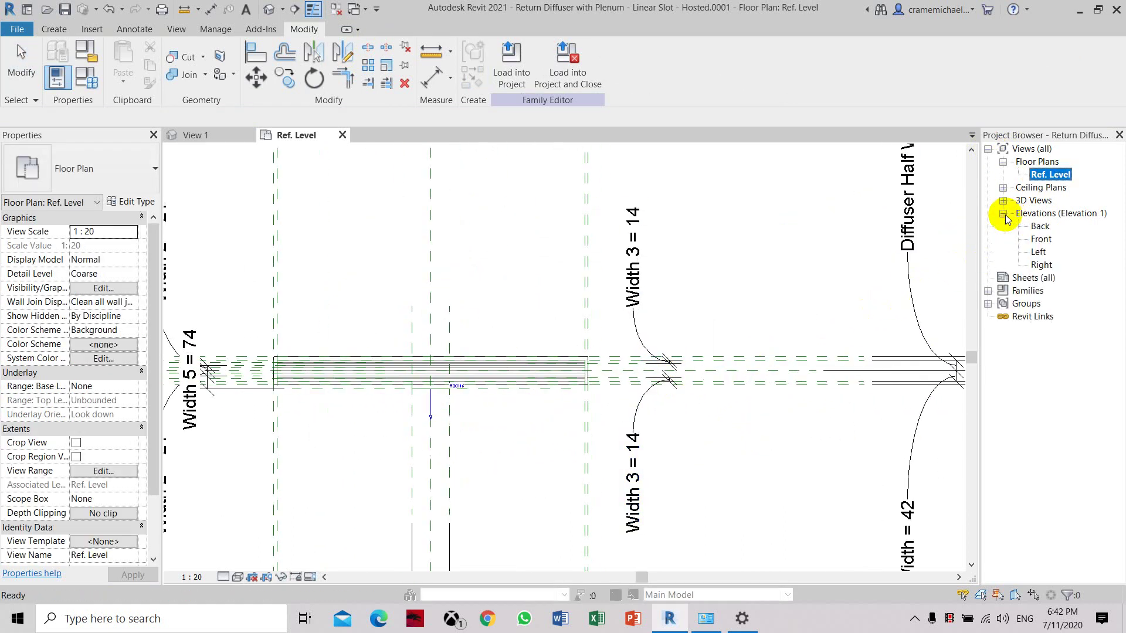
# Step: Open the Front elevation and pan so the Ref. Level sits mid-screen
pyautogui.doubleClick(1040, 240)
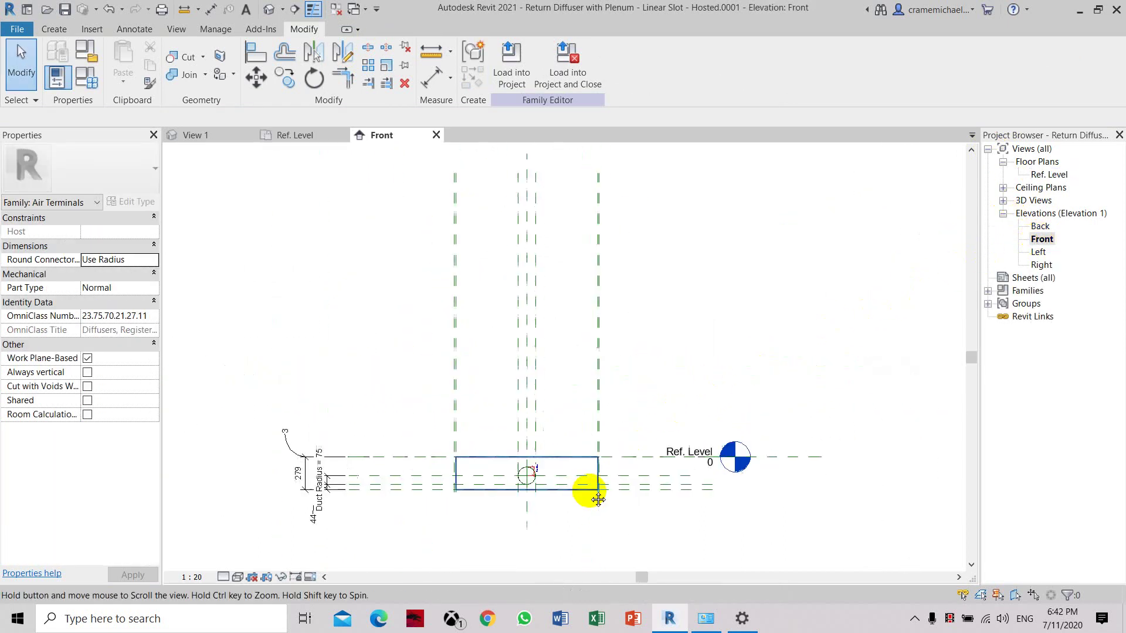
pyautogui.moveTo(588, 490); pyautogui.dragTo(649, 332, button='middle')
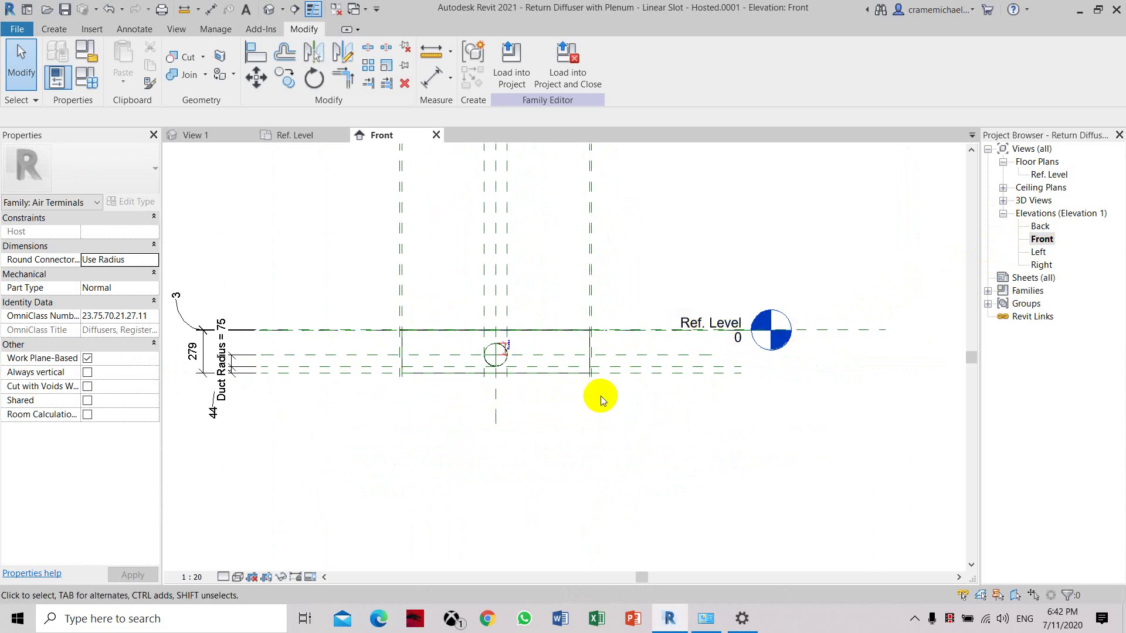
pyautogui.scroll(-2, 601, 396)
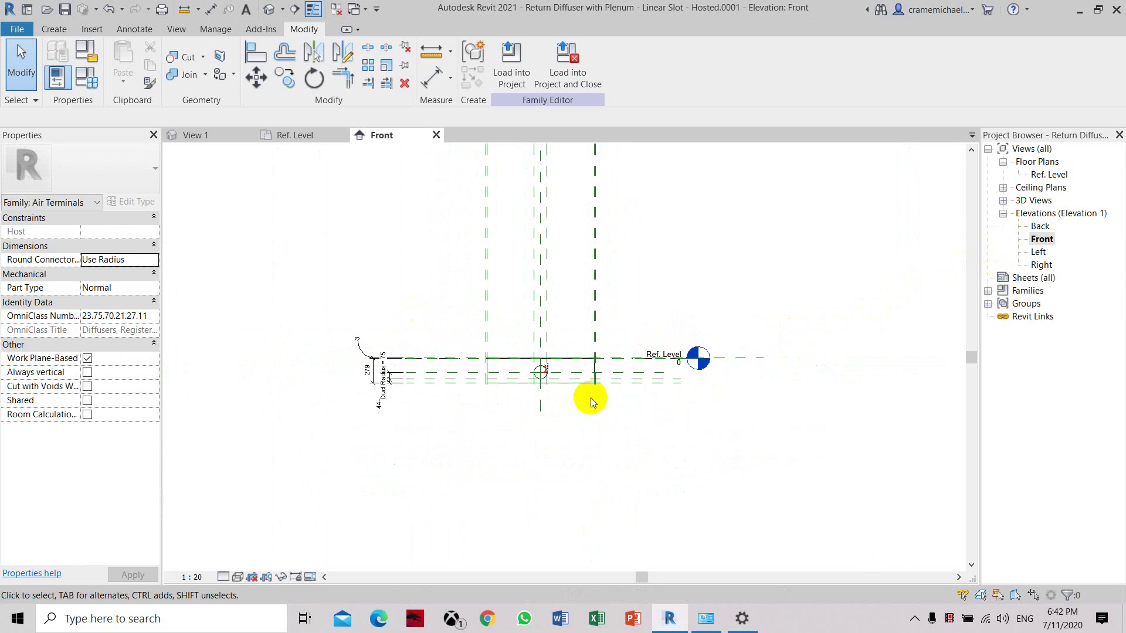
pyautogui.scroll(2, 586, 399)
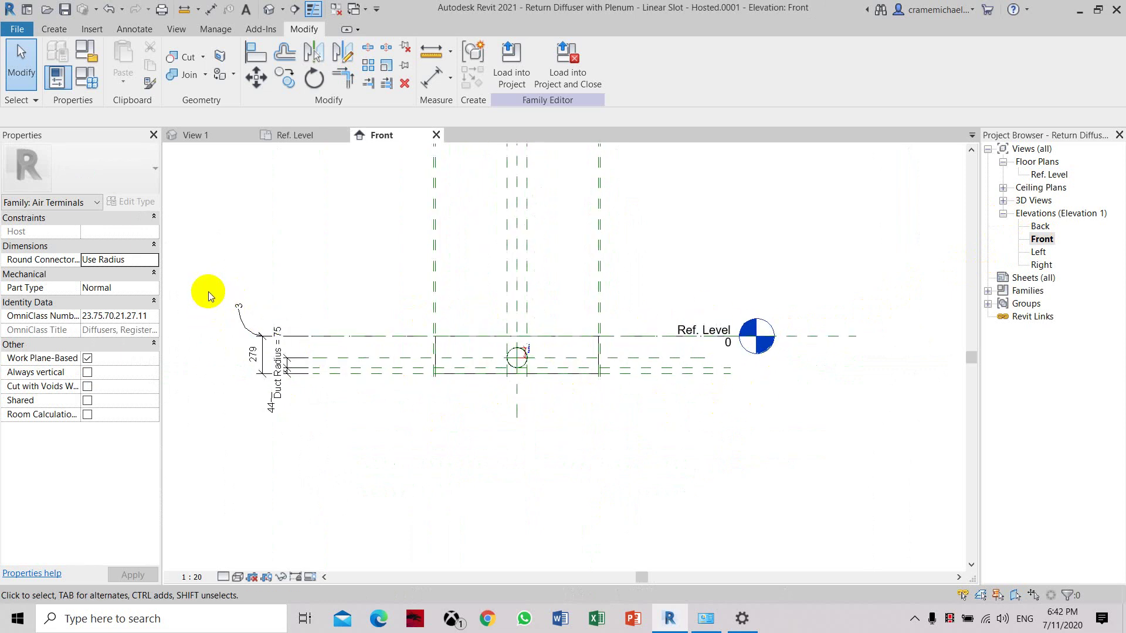
# Step: Select the diffuser extrusion, reference planes and dimensions below the Ref. Level
pyautogui.moveTo(208, 291); pyautogui.dragTo(740, 456)
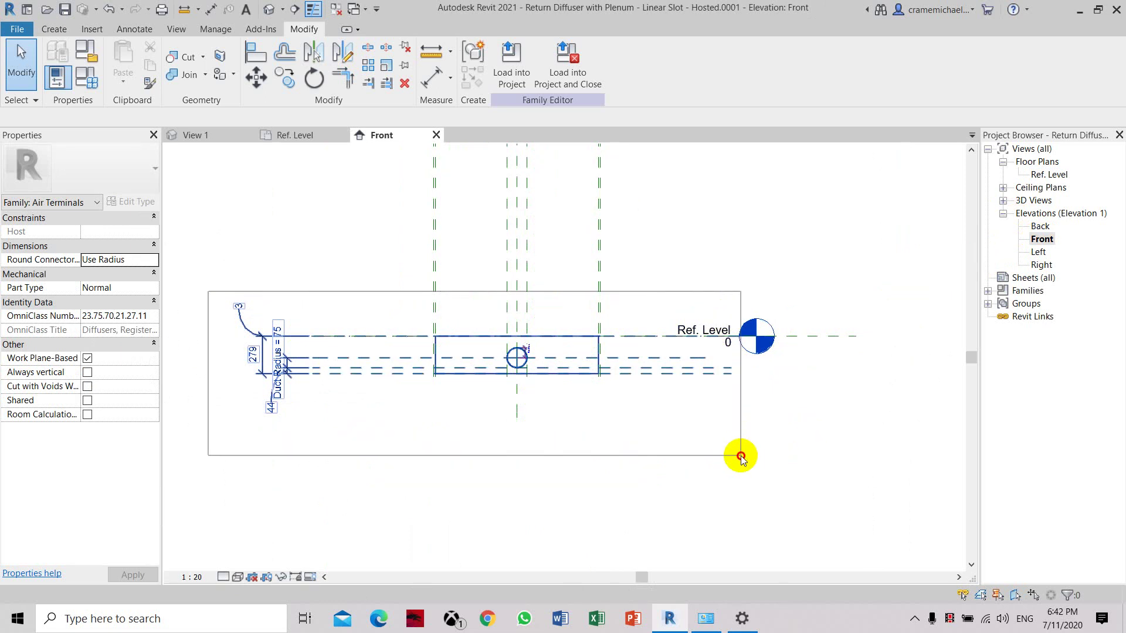
pyautogui.moveTo(740, 455); pyautogui.dragTo(741, 456)
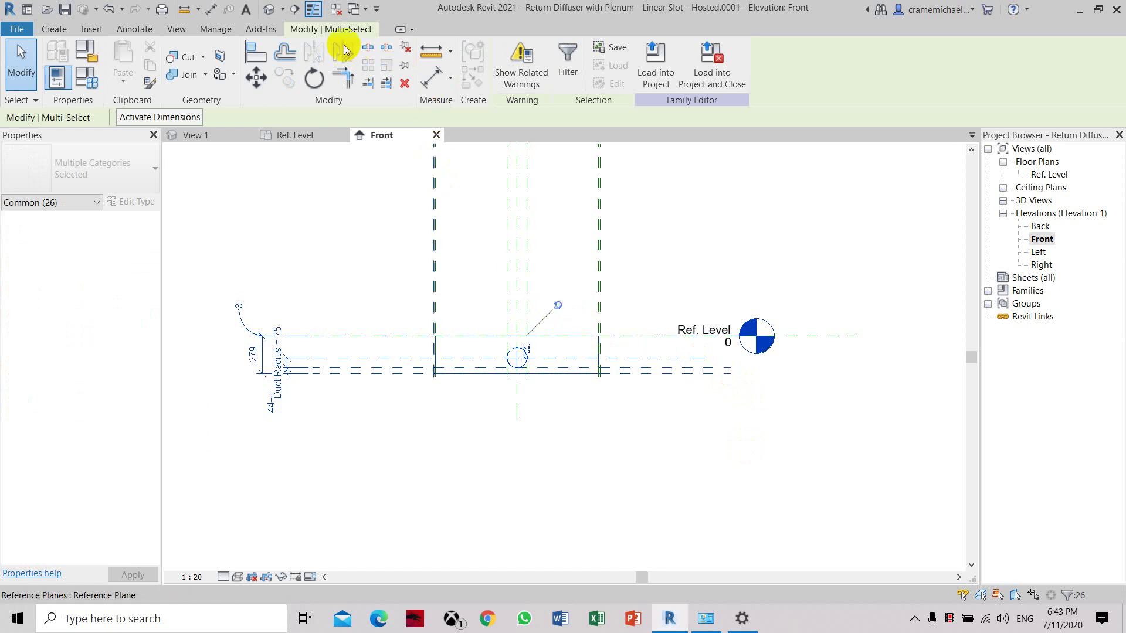
pyautogui.press('Escape')
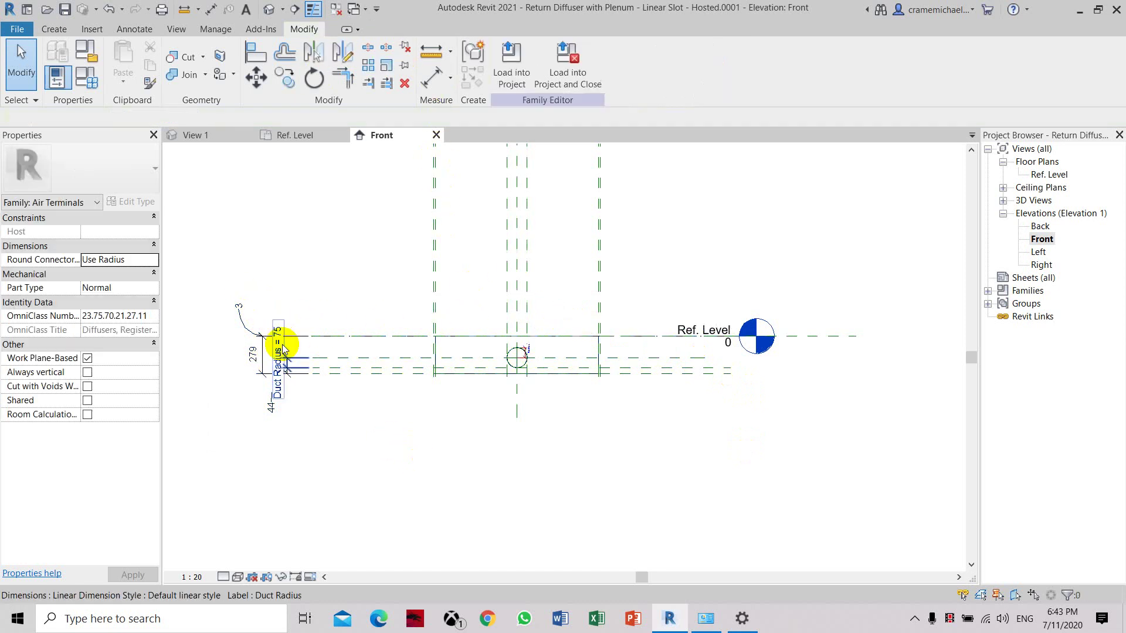
pyautogui.moveTo(210, 270); pyautogui.dragTo(653, 478)
pyautogui.moveTo(710, 420); pyautogui.dragTo(466, 384)
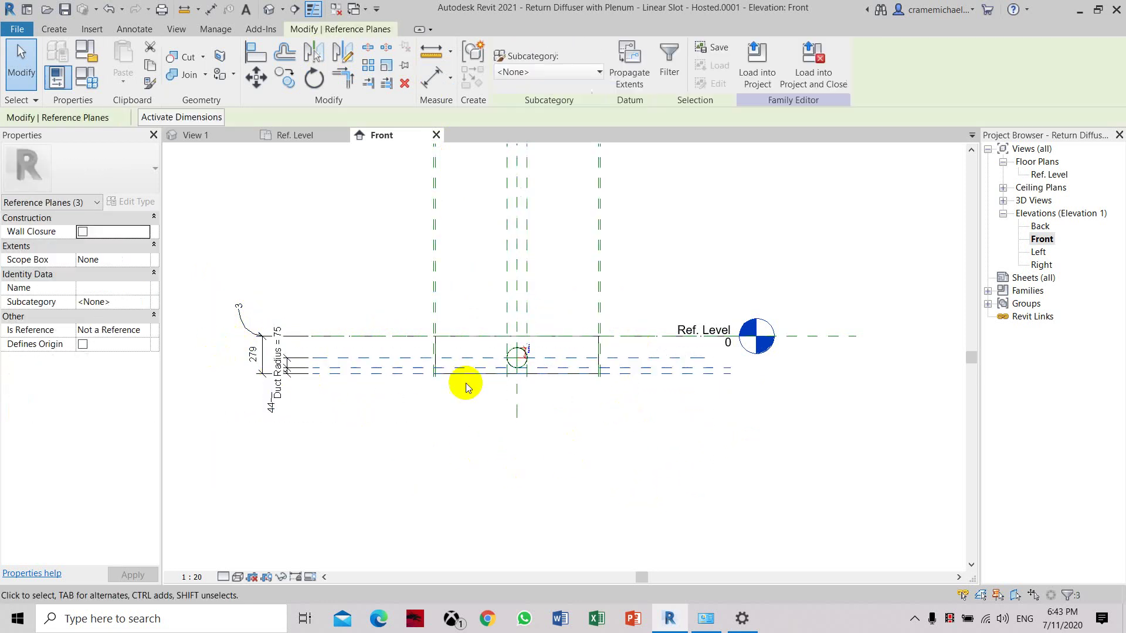
pyautogui.moveTo(187, 283); pyautogui.dragTo(640, 357)
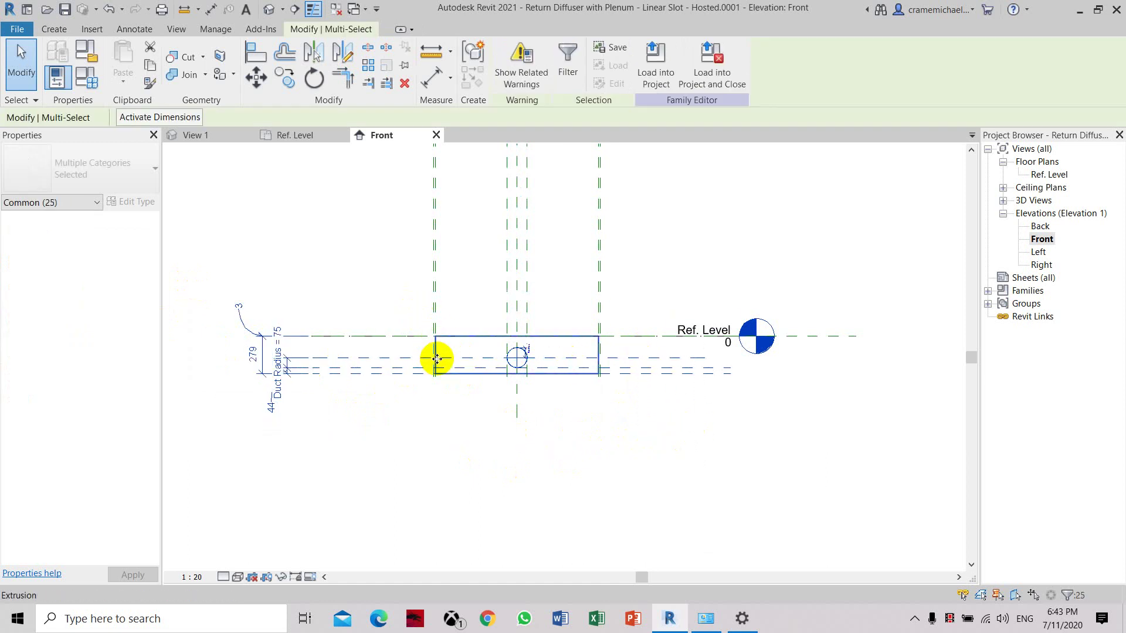
# Step: Mirror the selection about an axis drawn along the Ref. Level, removing unsatisfied constraints
pyautogui.click(342, 67)
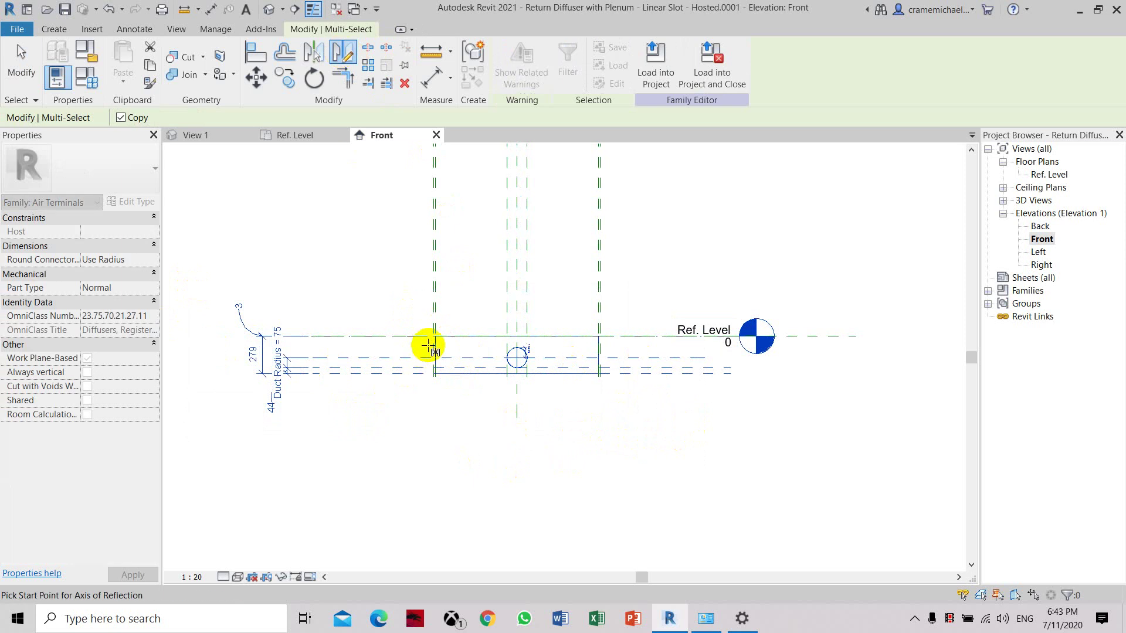
pyautogui.click(430, 345)
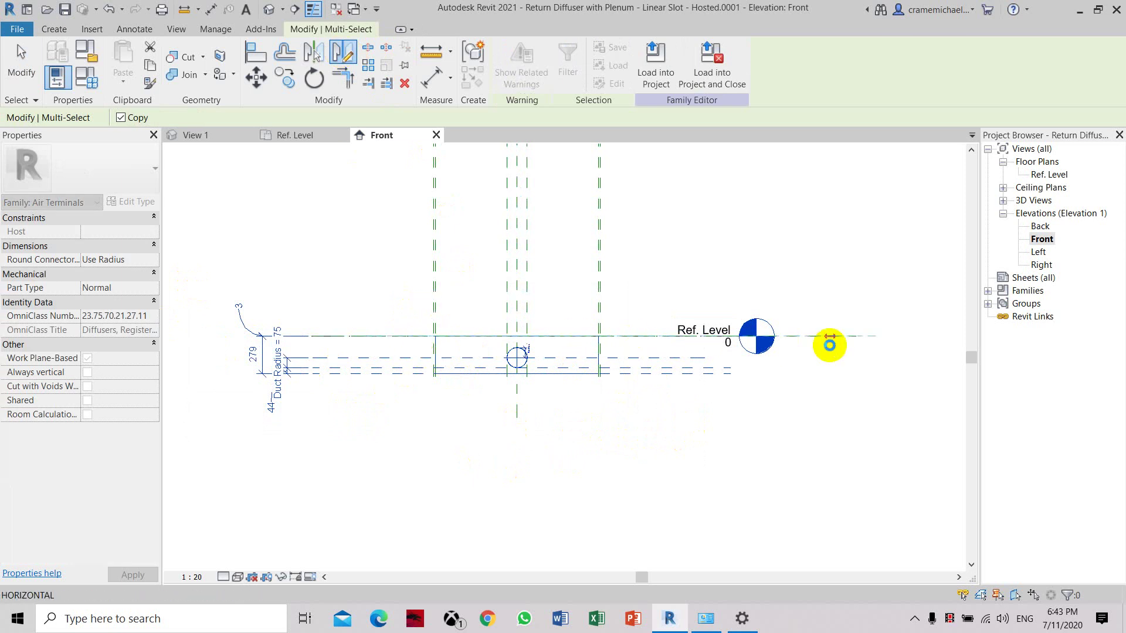
pyautogui.click(829, 344)
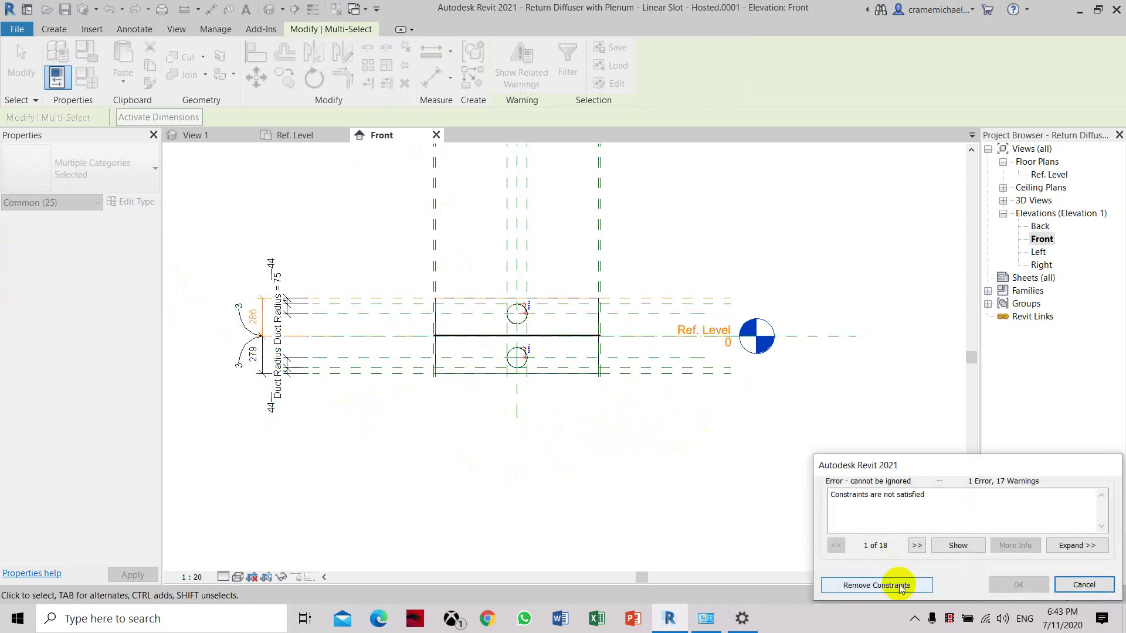
pyautogui.click(877, 585)
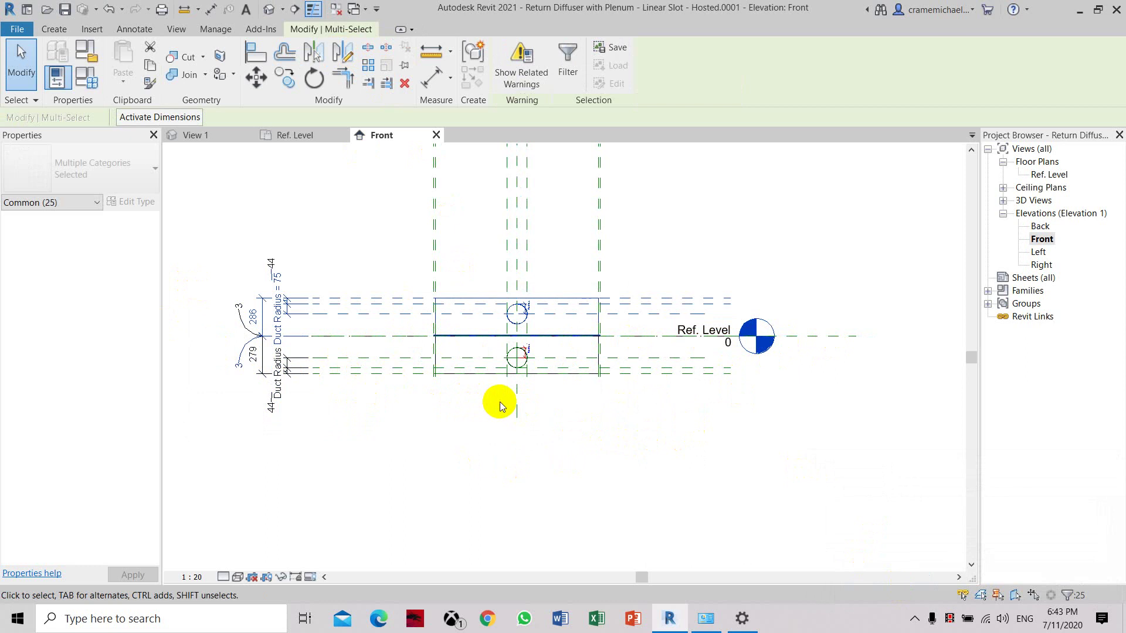
pyautogui.press('e')
# Step: Delete the original reference planes and dimension below the Ref. Level
pyautogui.click(631, 421)
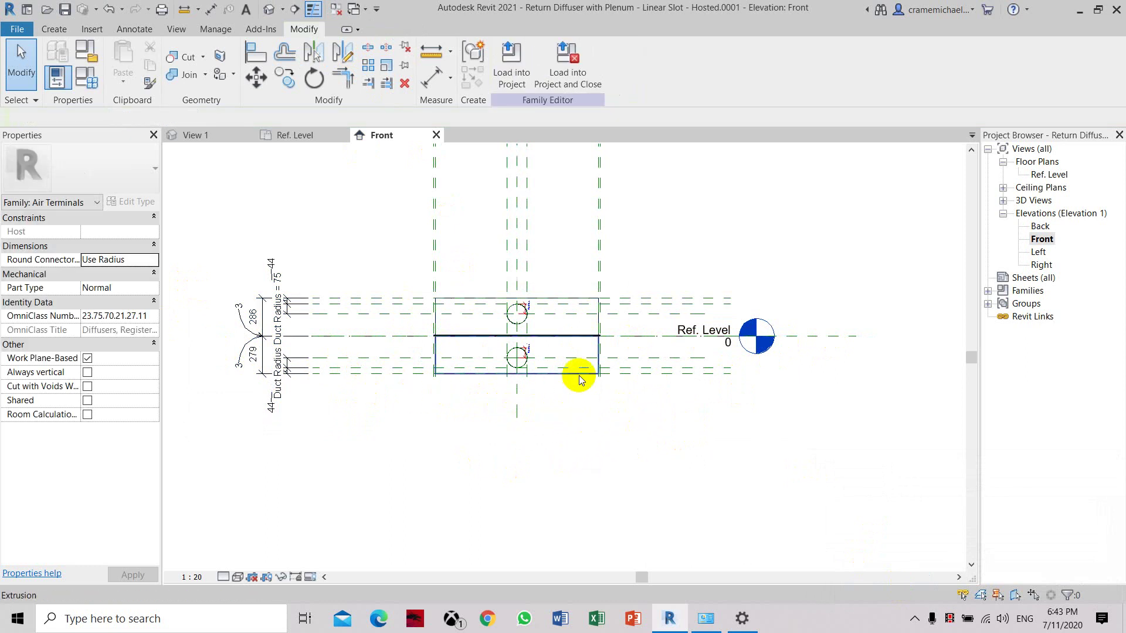
pyautogui.moveTo(627, 351); pyautogui.dragTo(617, 420)
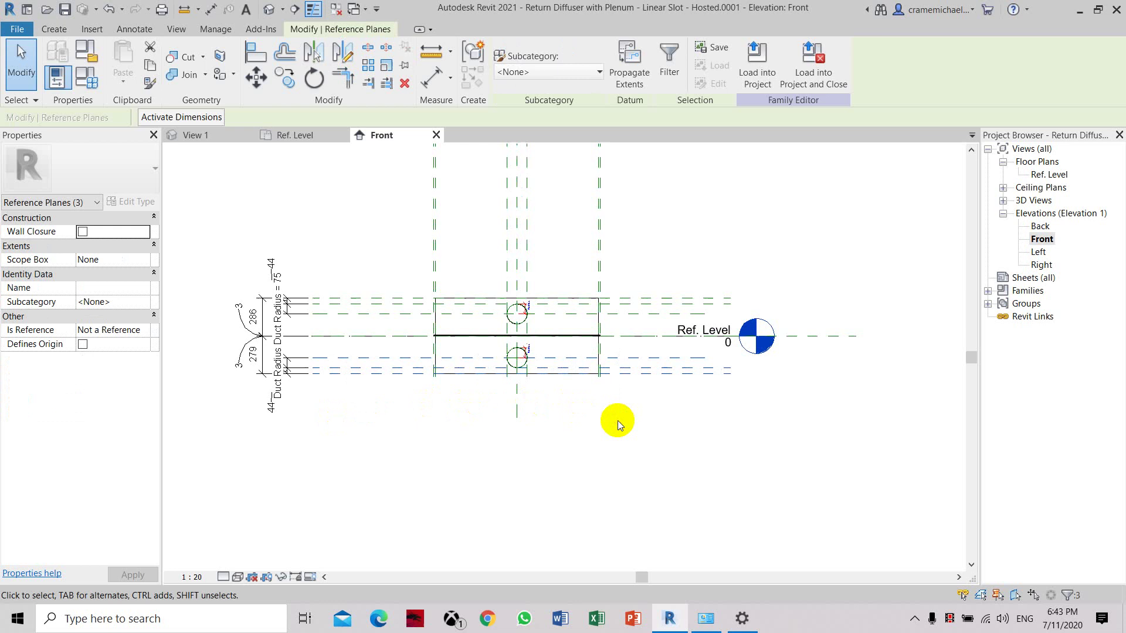
pyautogui.press('Delete')
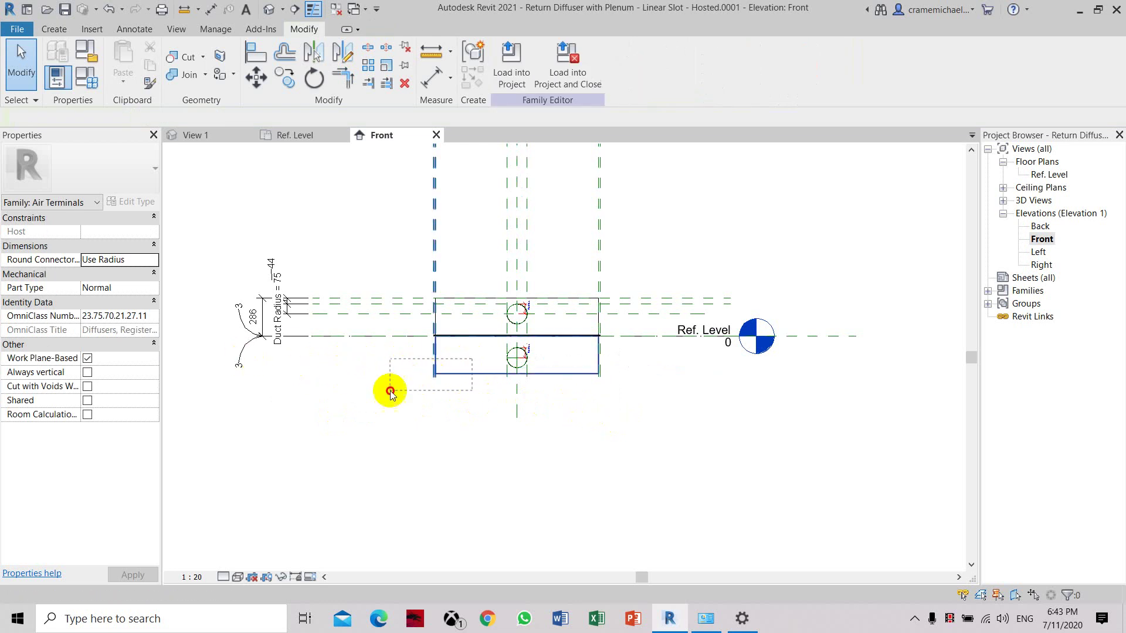
# Step: Clear away the lower extrusion, duplicate connector and thin leftover extrusion below the level
pyautogui.click(460, 380)
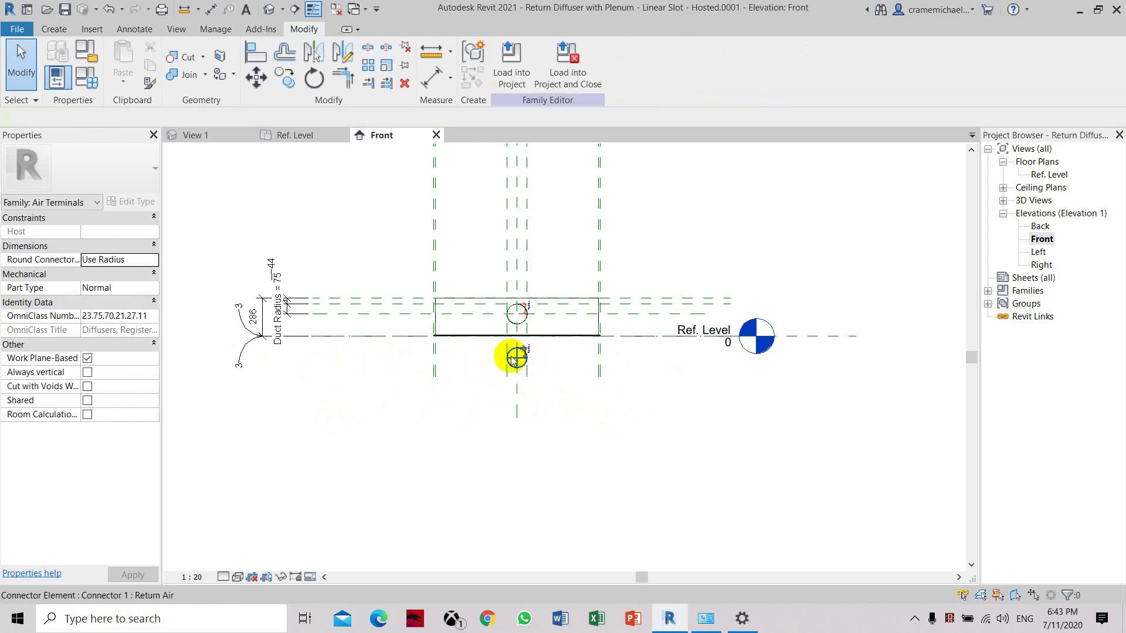
pyautogui.moveTo(515, 357); pyautogui.dragTo(485, 344)
pyautogui.click(477, 351)
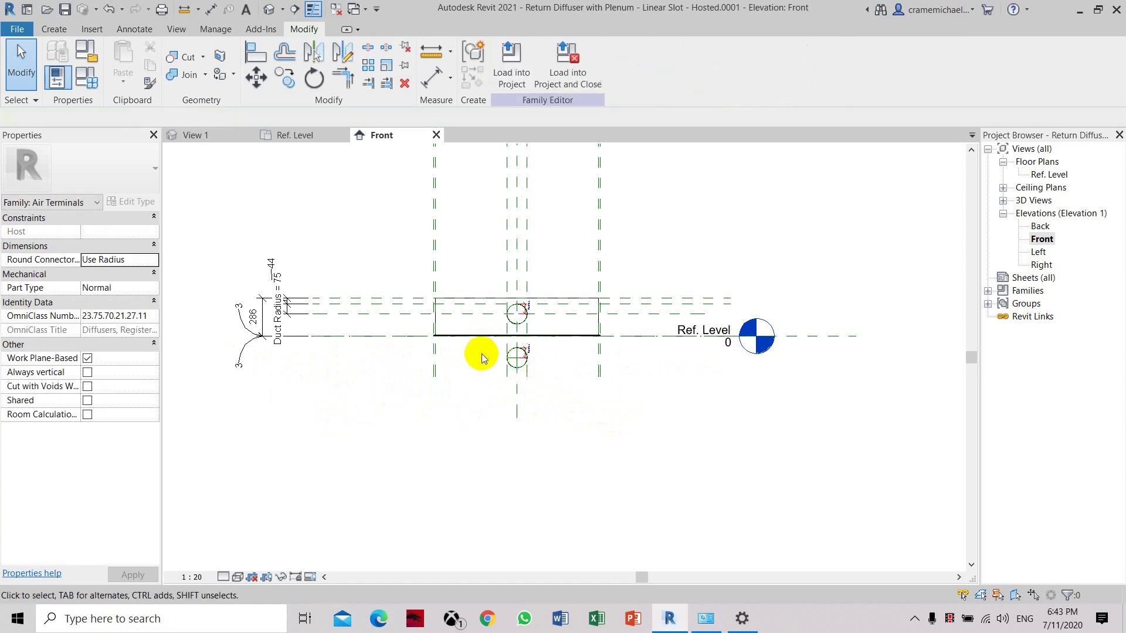
pyautogui.click(518, 354)
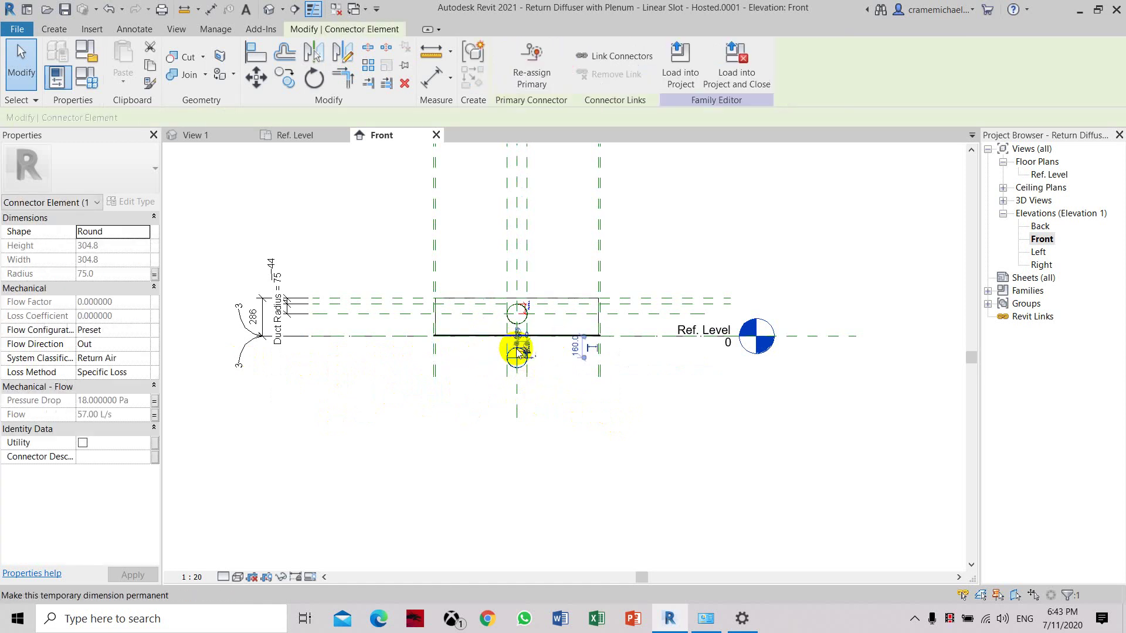
pyautogui.press('Escape')
pyautogui.click(523, 356)
pyautogui.press('Escape')
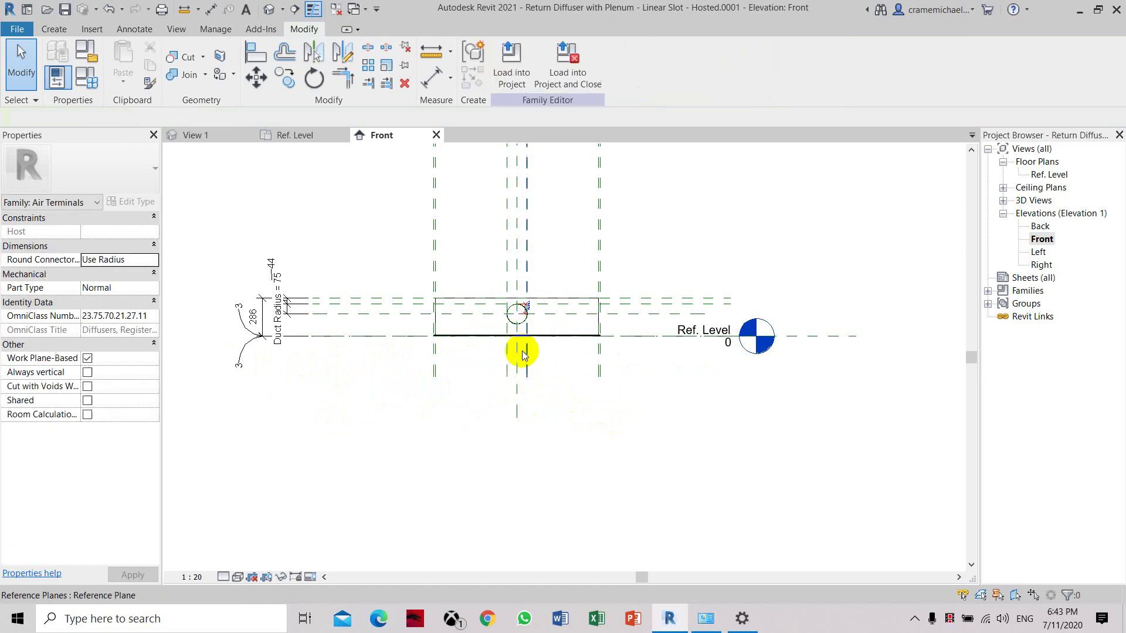
pyautogui.scroll(-4, 598, 356)
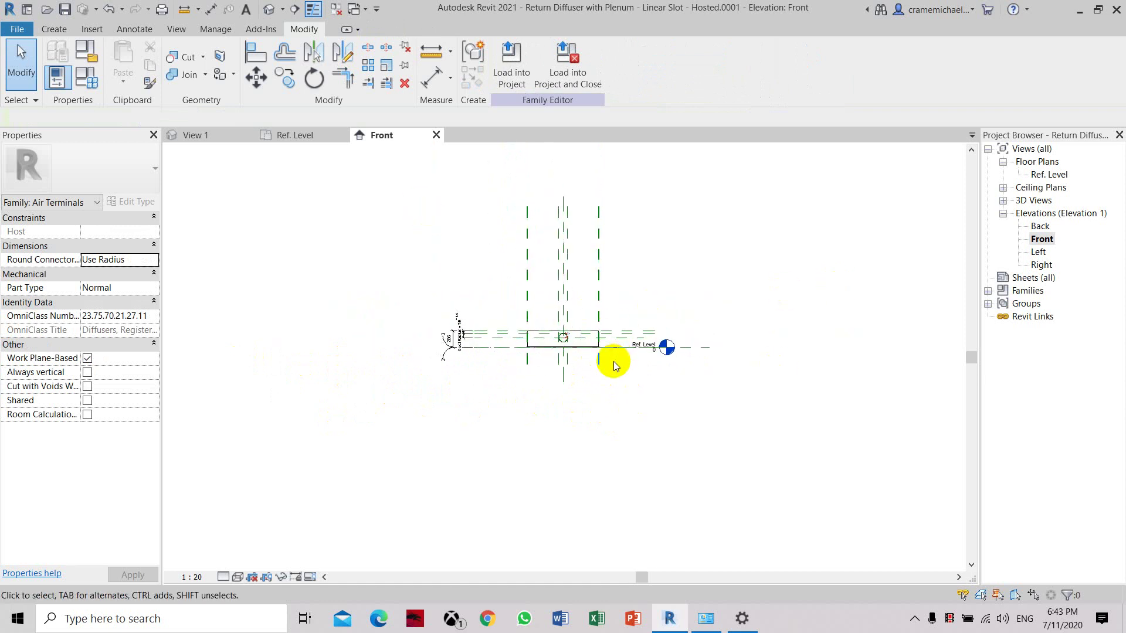
pyautogui.scroll(3, 612, 355)
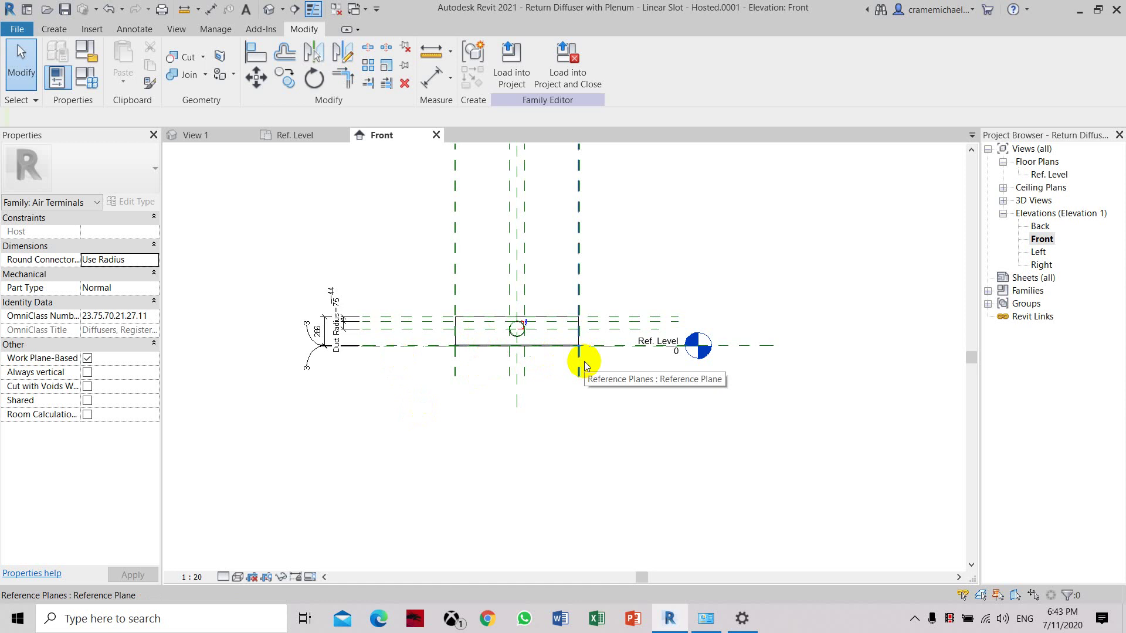
# Step: Switch to ACMV TA 2021 and open its Mechanical > HVAC Level 1 floor plan
pyautogui.click(15, 29)
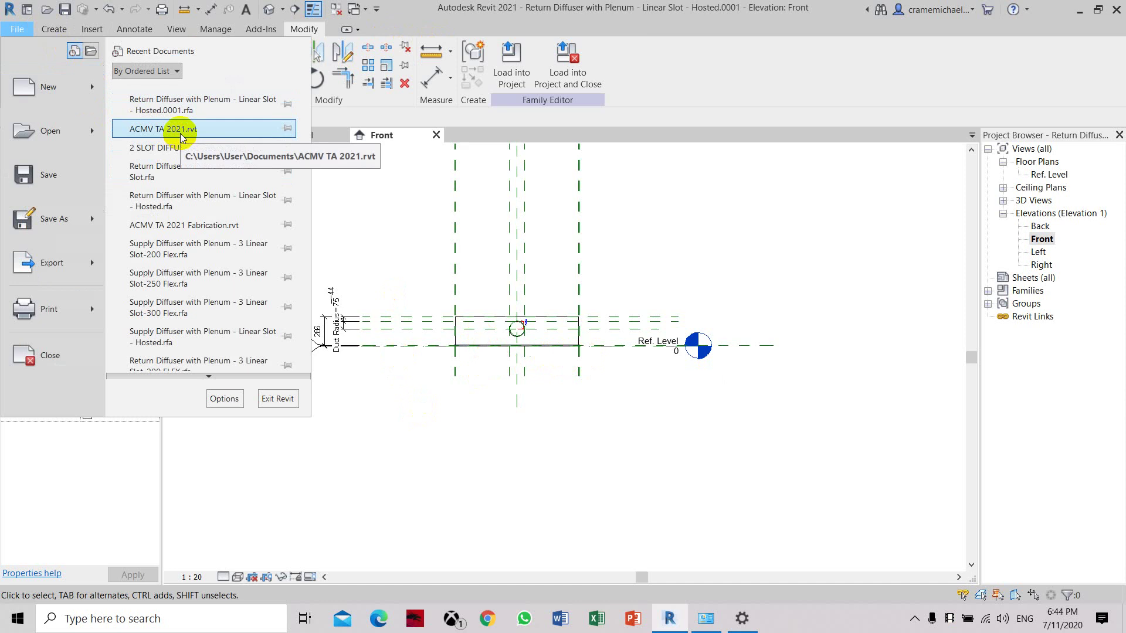
pyautogui.press('Escape')
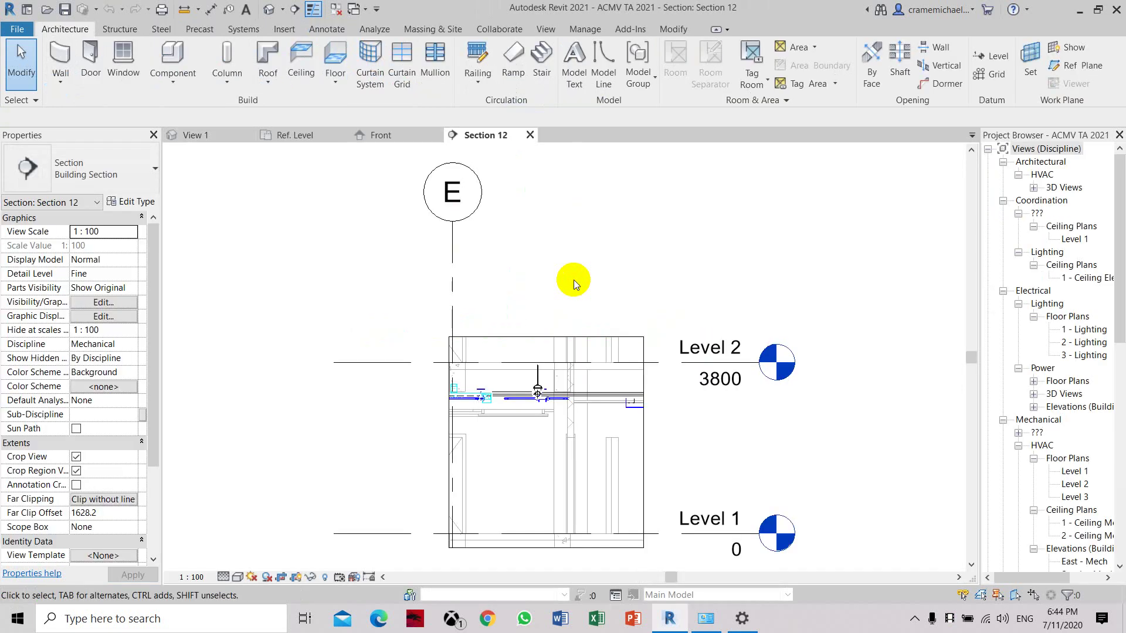
pyautogui.click(1079, 474)
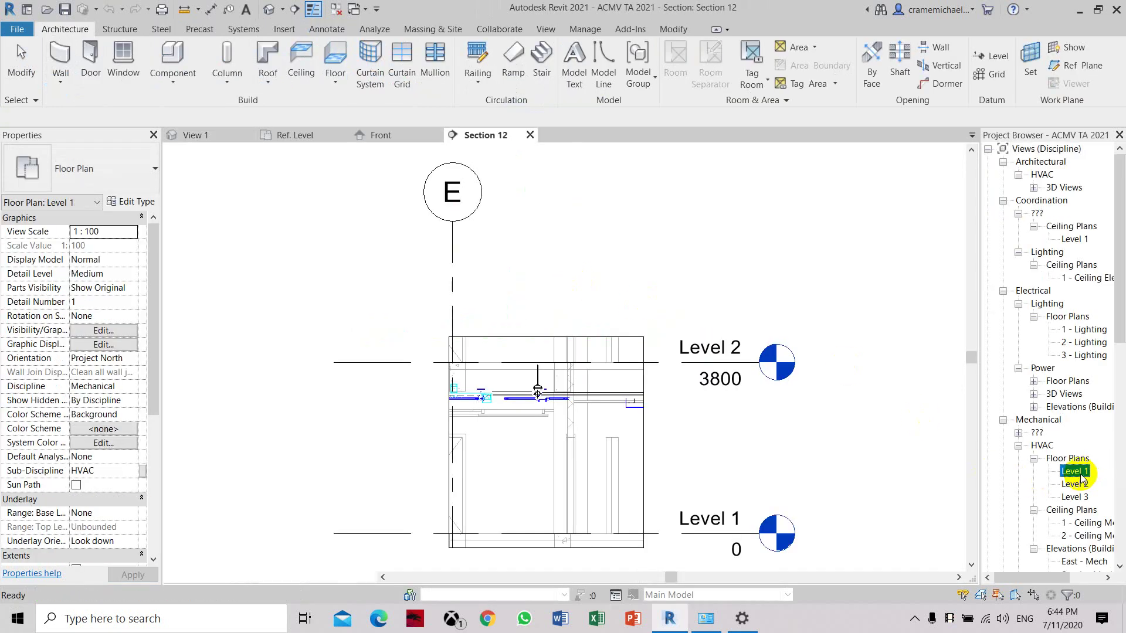
pyautogui.doubleClick(1064, 474)
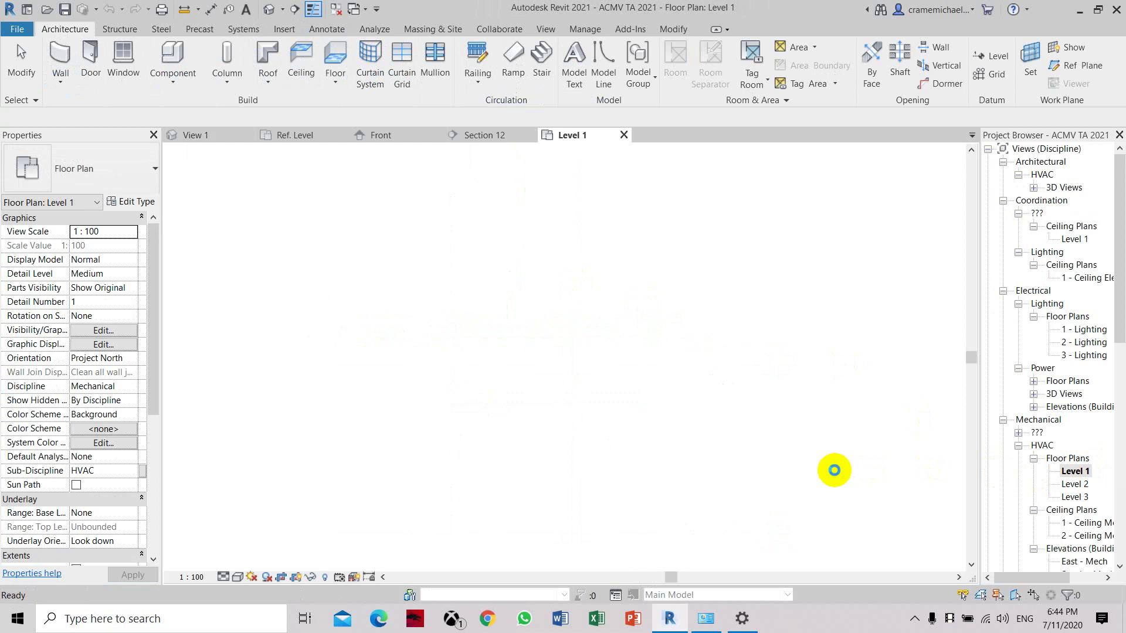
# Step: Save the edited diffuser family, overwriting the newer file, and load it into ACMV TA 2021
pyautogui.hotkey('ctrl', 'Tab')
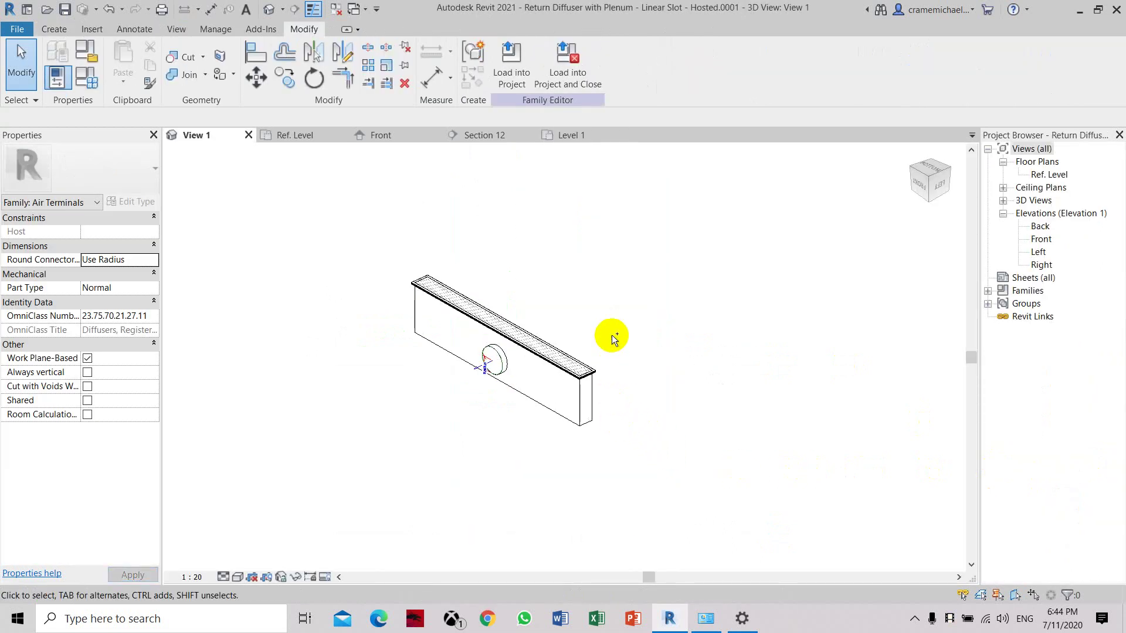
pyautogui.hotkey('ctrl', 'Tab')
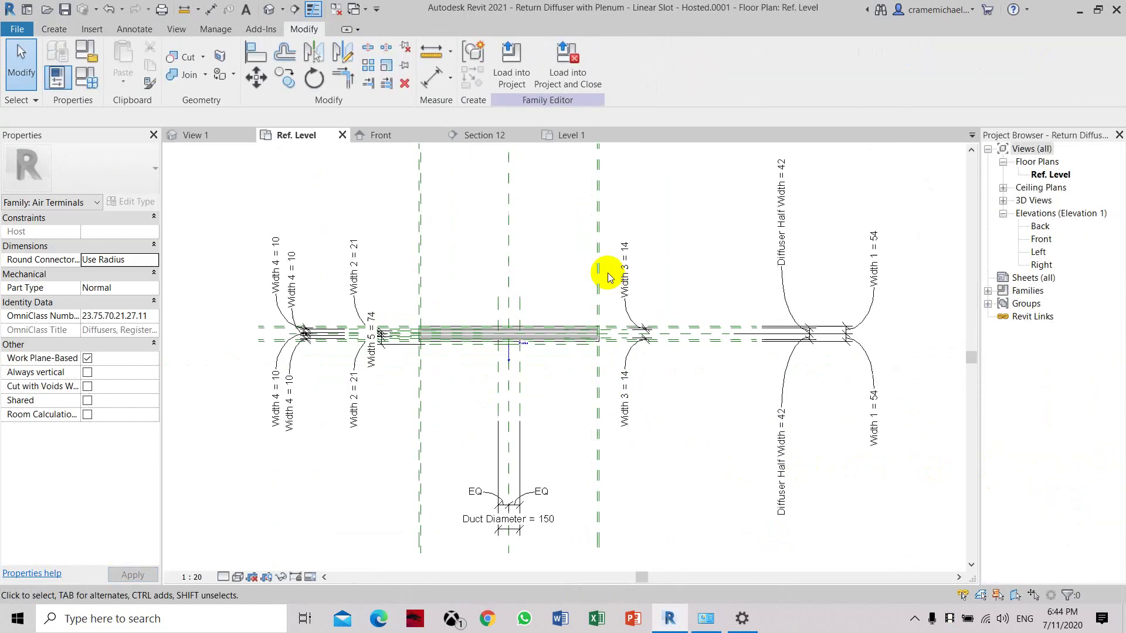
pyautogui.hotkey('ctrl', 'Tab')
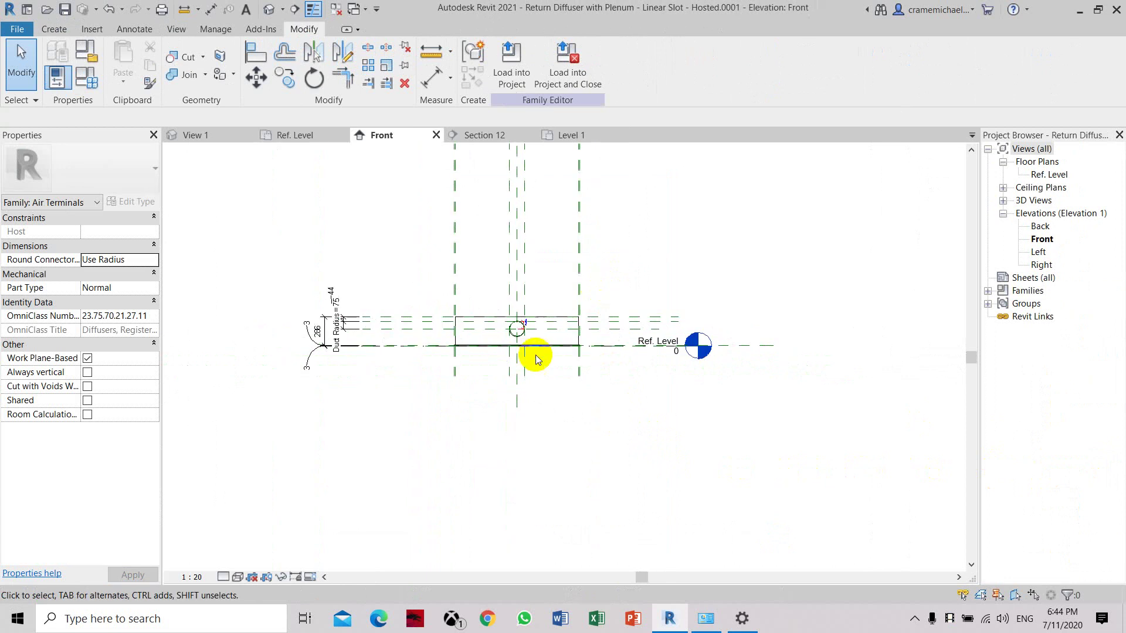
pyautogui.scroll(3, 528, 352)
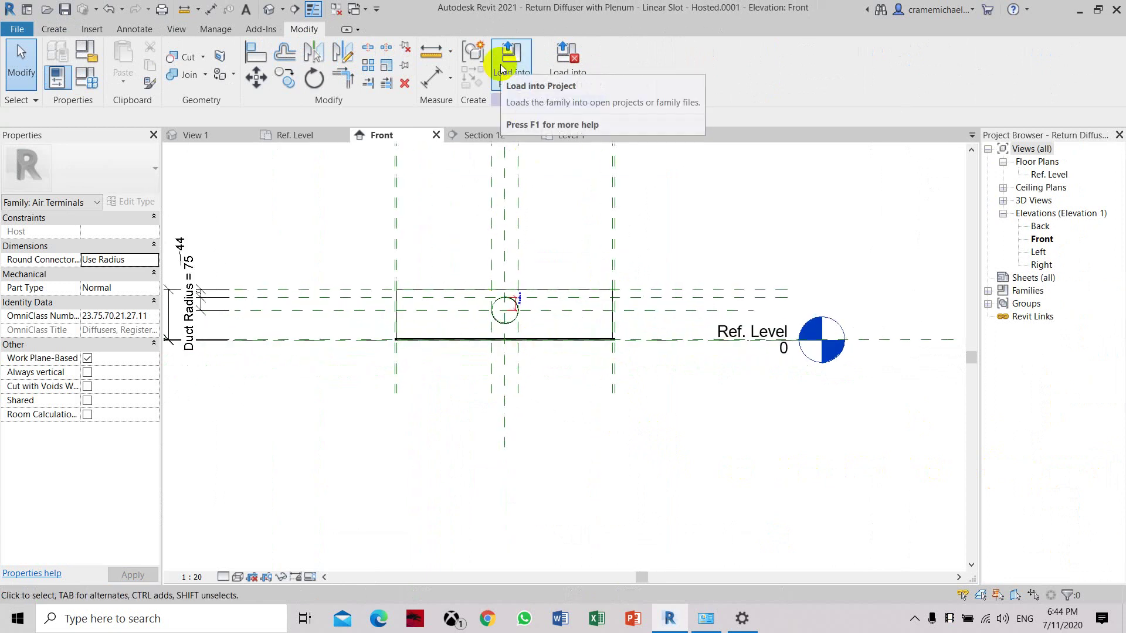
pyautogui.click(560, 63)
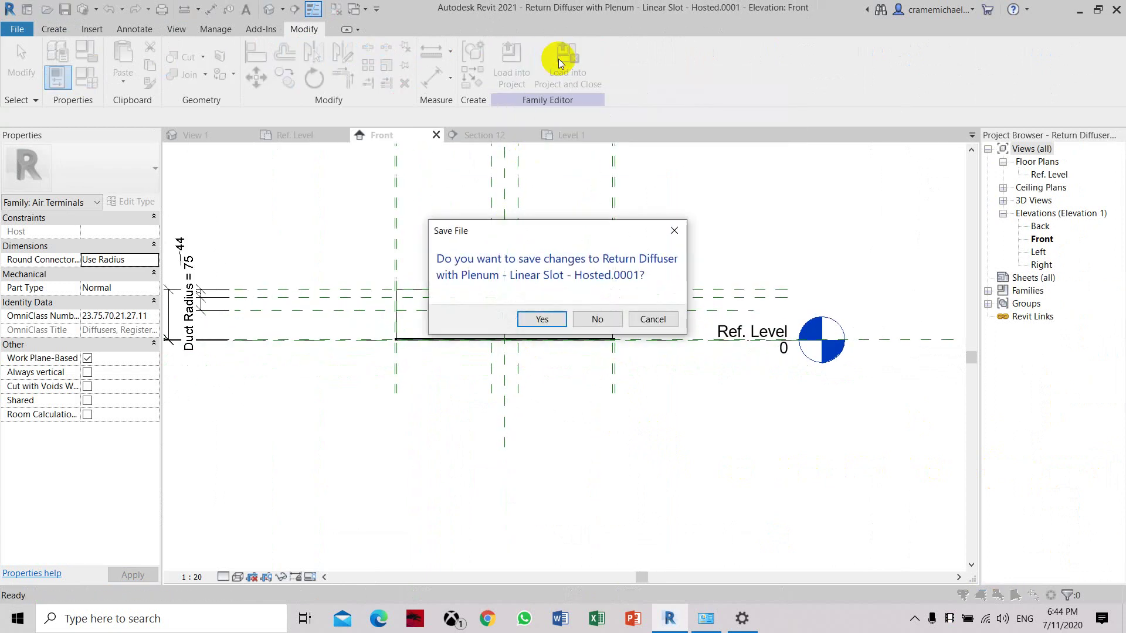
pyautogui.click(544, 317)
pyautogui.click(546, 327)
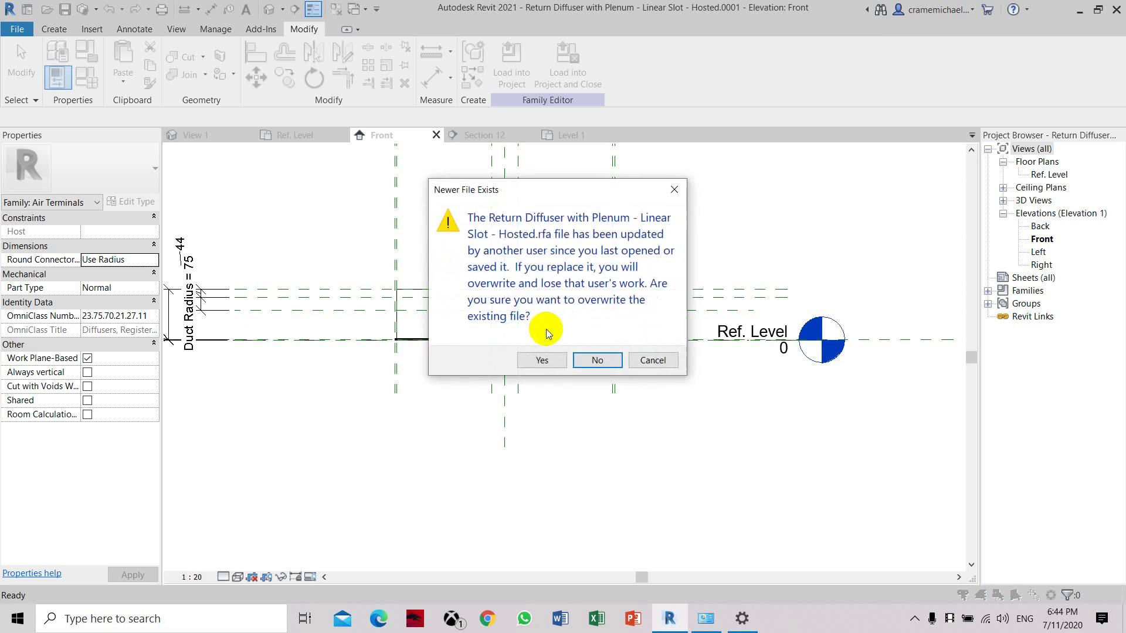
pyautogui.click(545, 359)
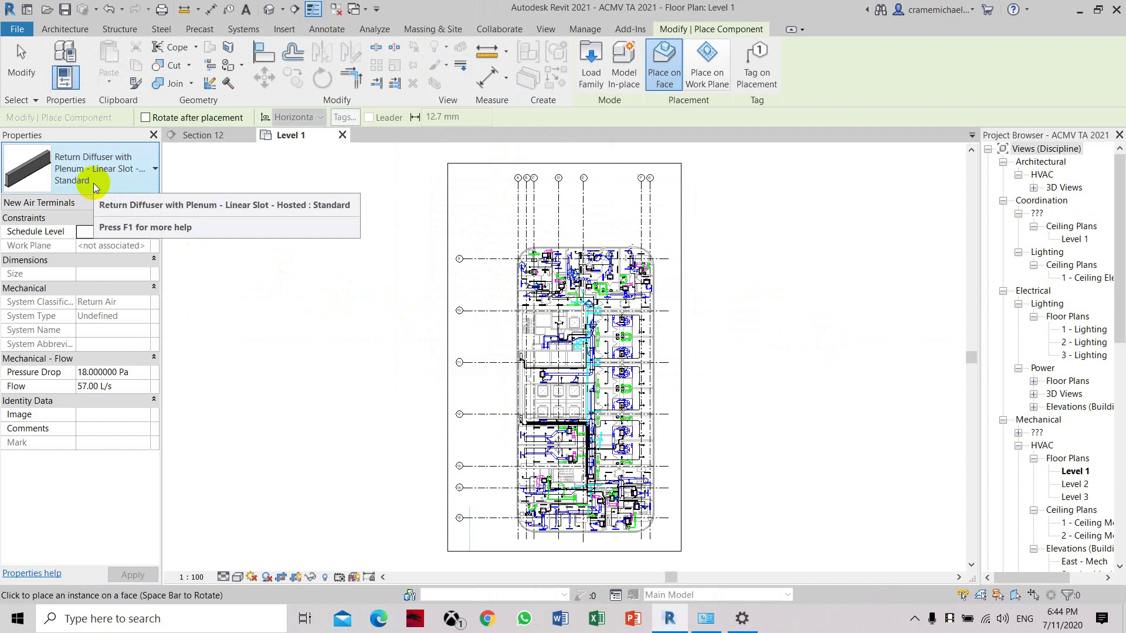
# Step: Zoom into Level 1 and place one return diffuser just above the green fan-coil unit
pyautogui.scroll(6, 572, 282)
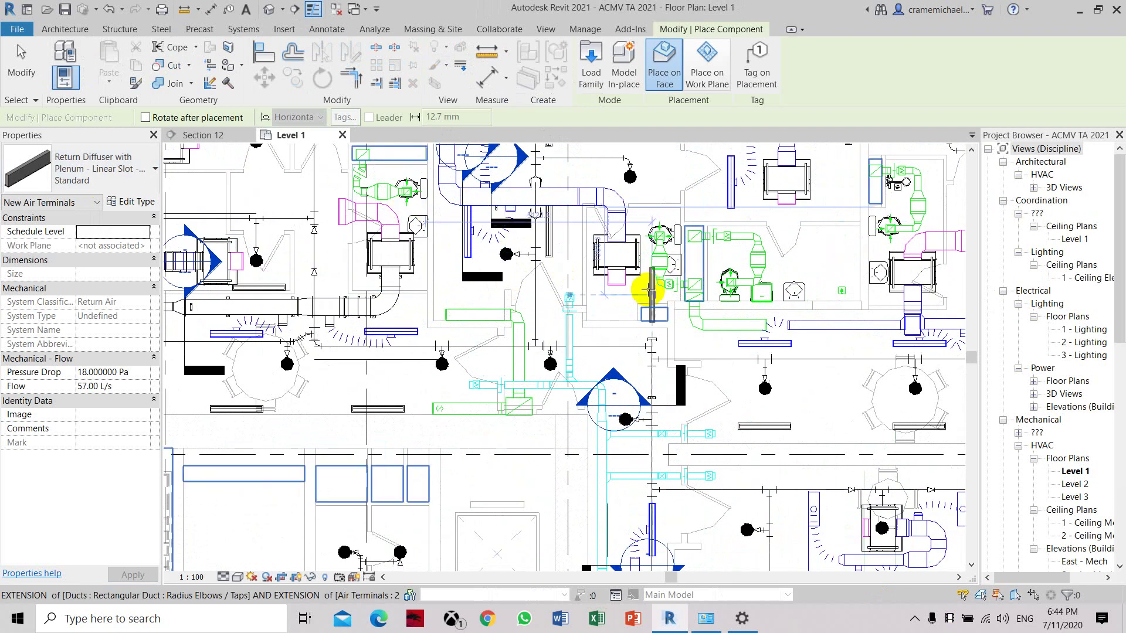
pyautogui.scroll(5, 627, 246)
pyautogui.scroll(3, 631, 282)
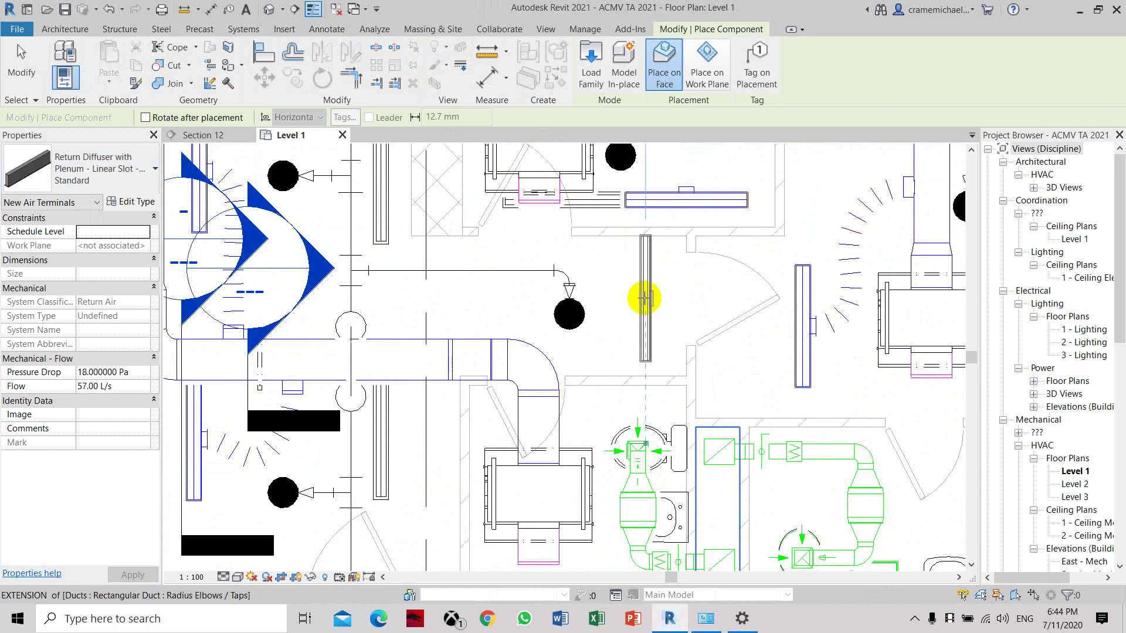
pyautogui.scroll(2, 645, 296)
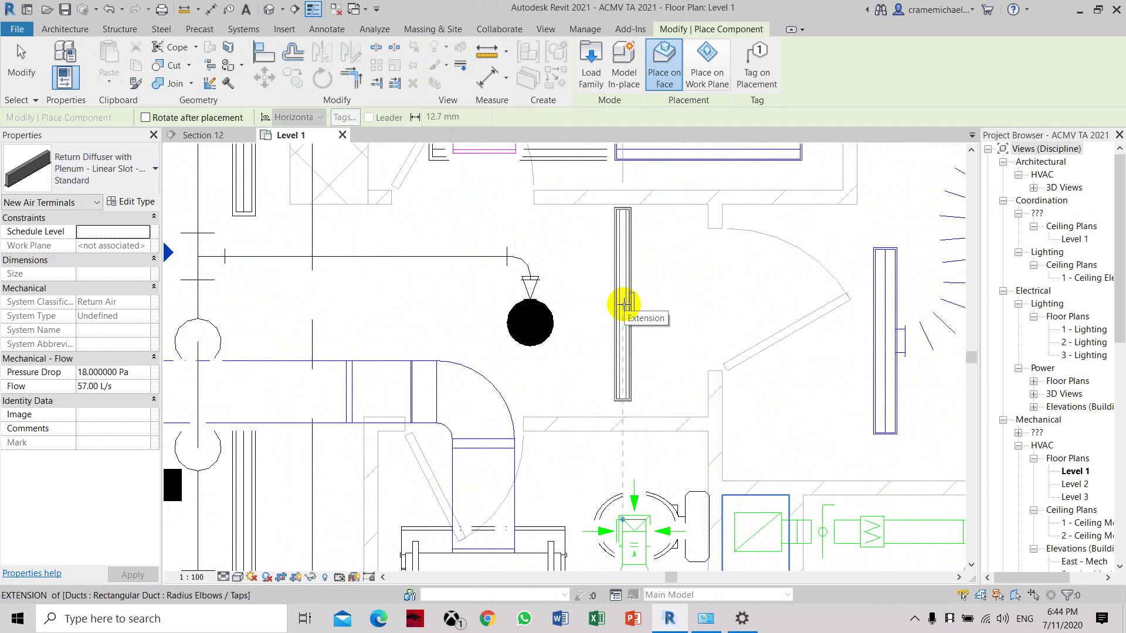
pyautogui.click(623, 304)
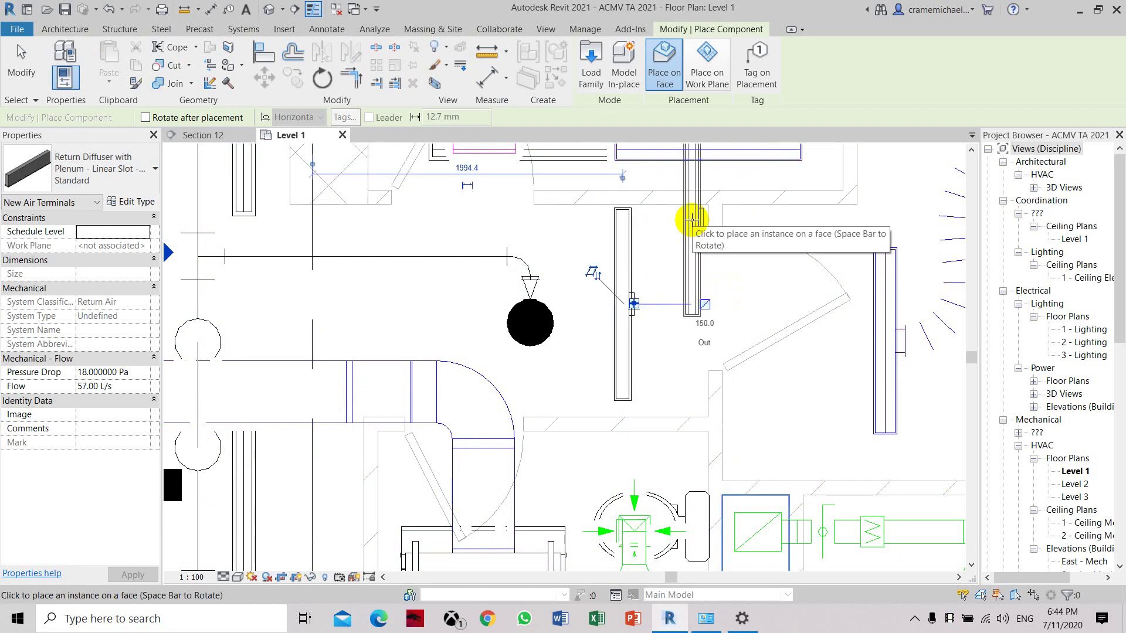
pyautogui.press('Escape')
pyautogui.press('Escape')
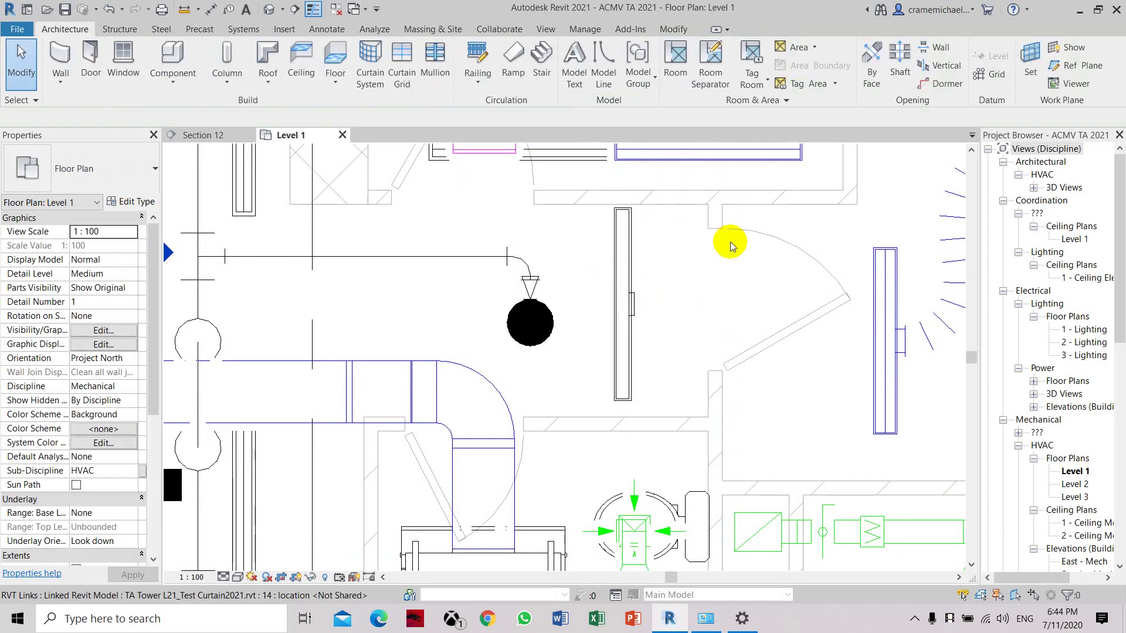